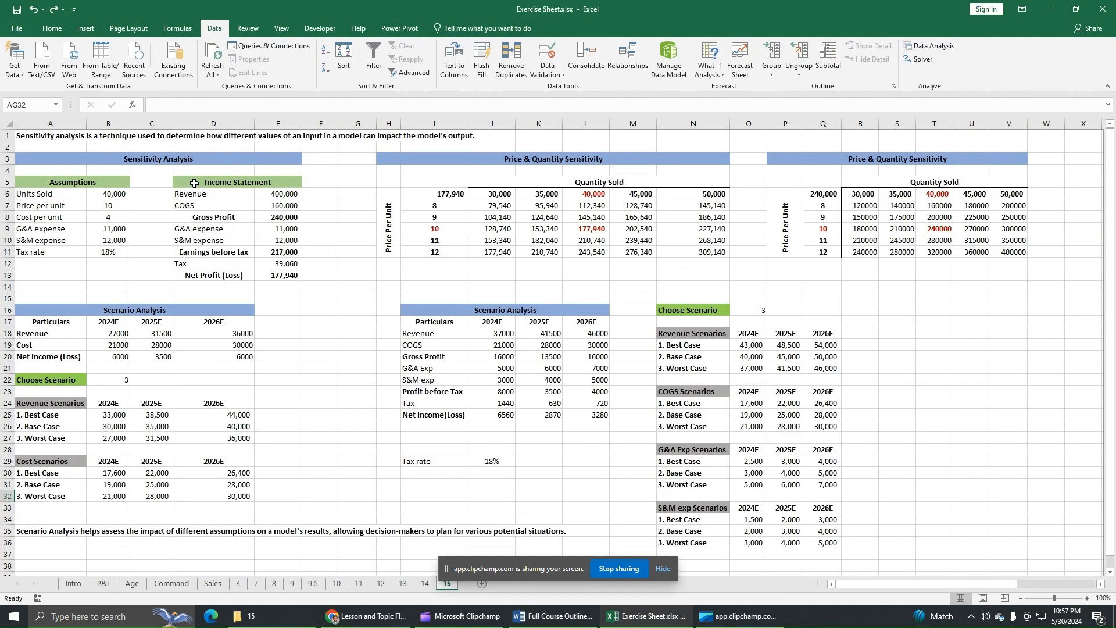
drag(64, 158, 232, 277)
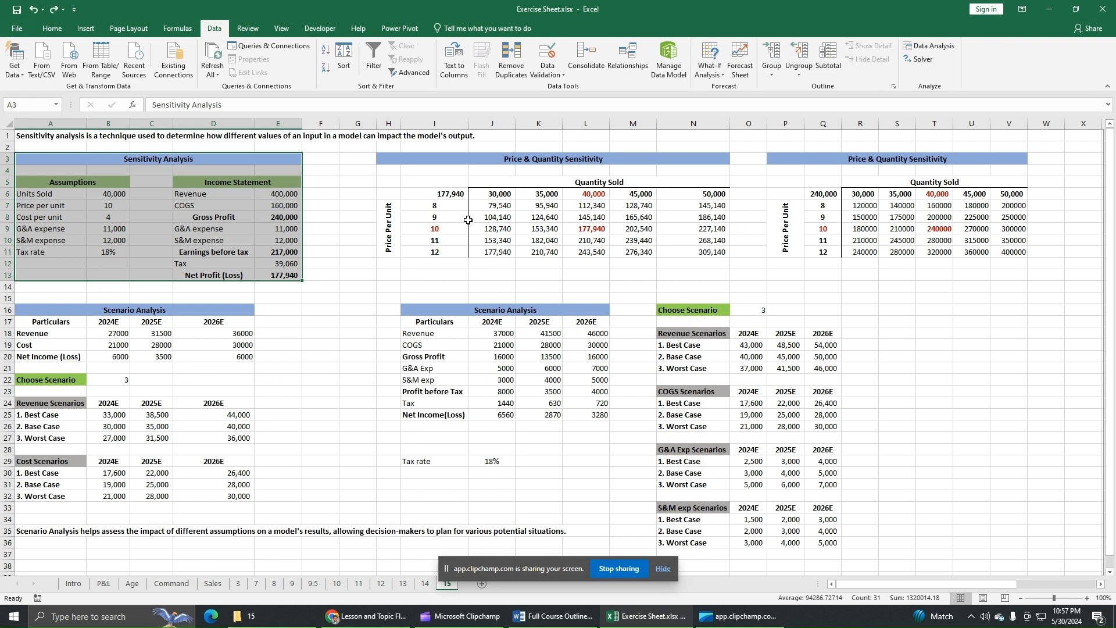
click(452, 196)
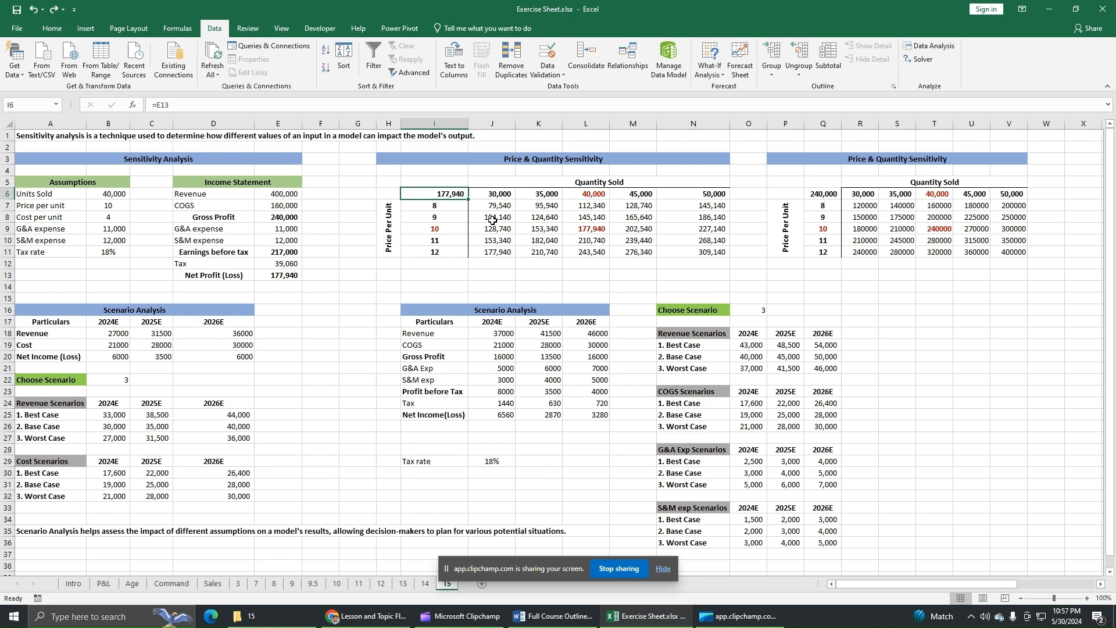
click(823, 197)
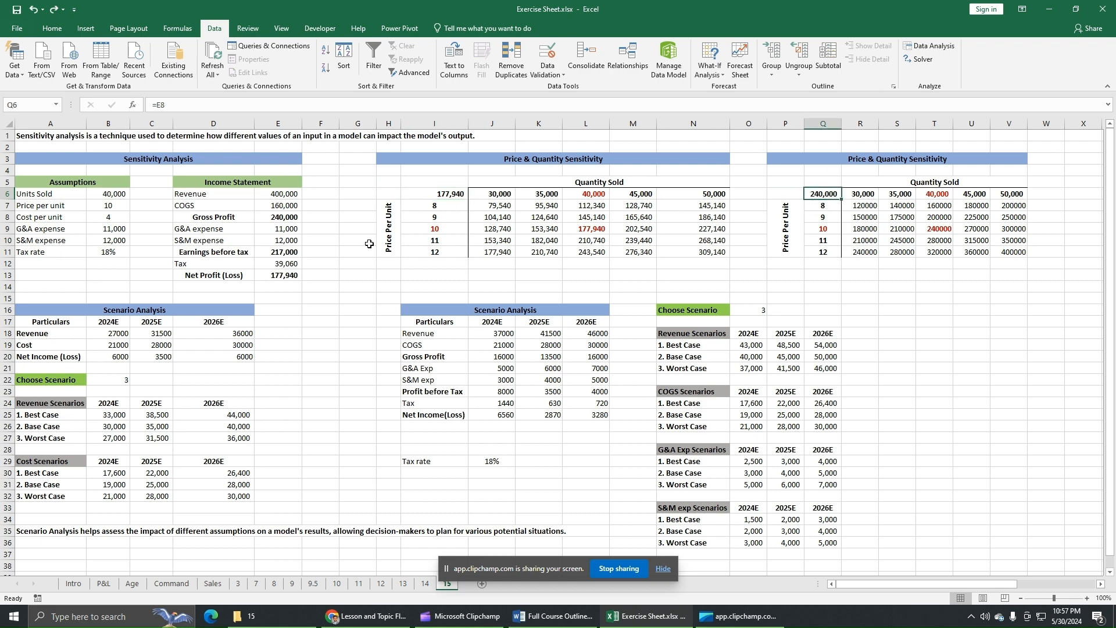
Copy the Sensitivity Analysis block with its assumptions and income statement (A3:E13) and paste it starting at cell Y3.
drag(49, 164, 246, 278)
right_click(187, 231)
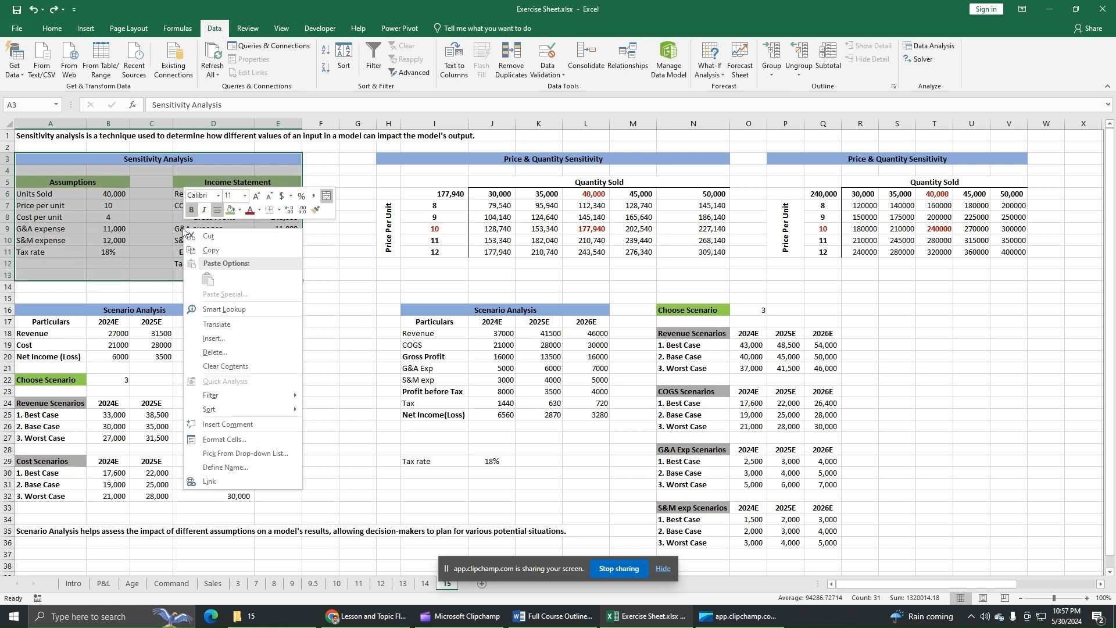
click(203, 251)
click(1100, 584)
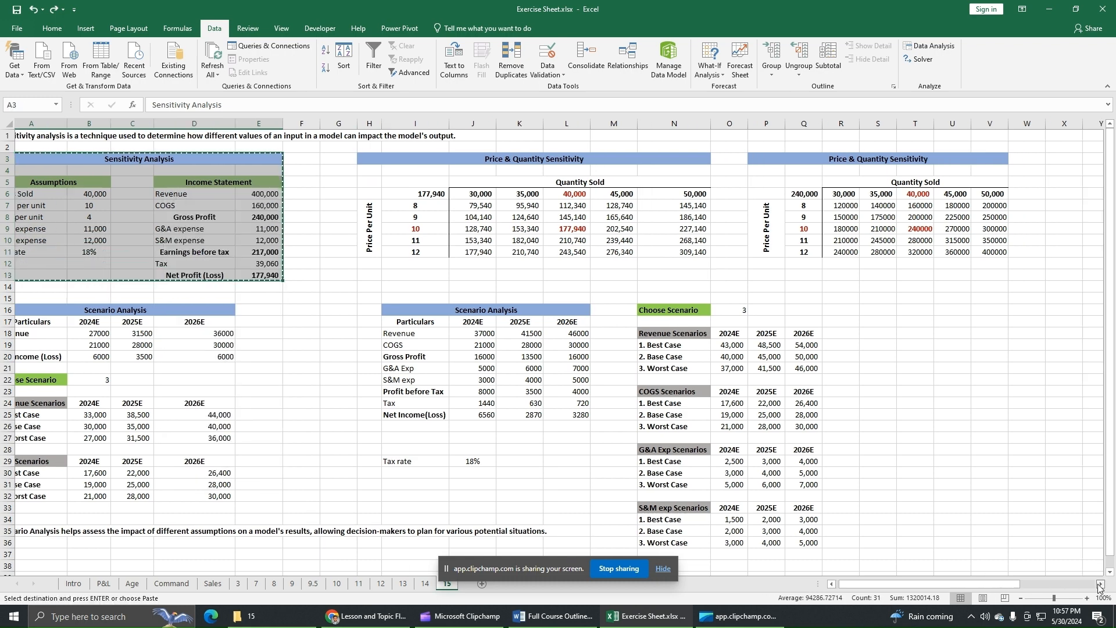
drag(1100, 584, 1100, 588)
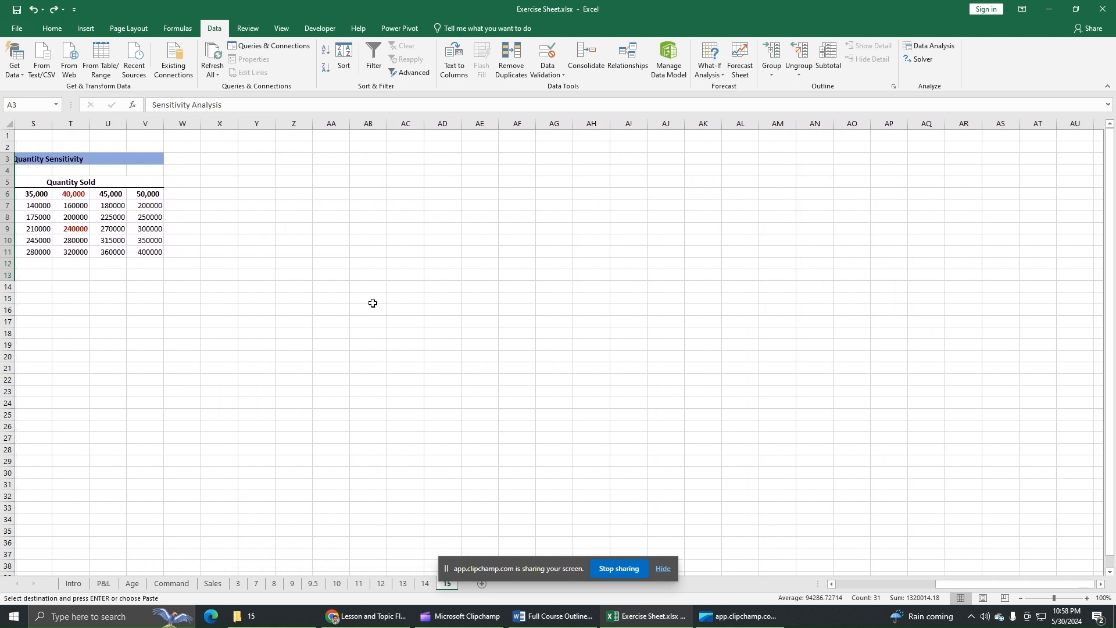
click(256, 159)
right_click(258, 157)
click(288, 208)
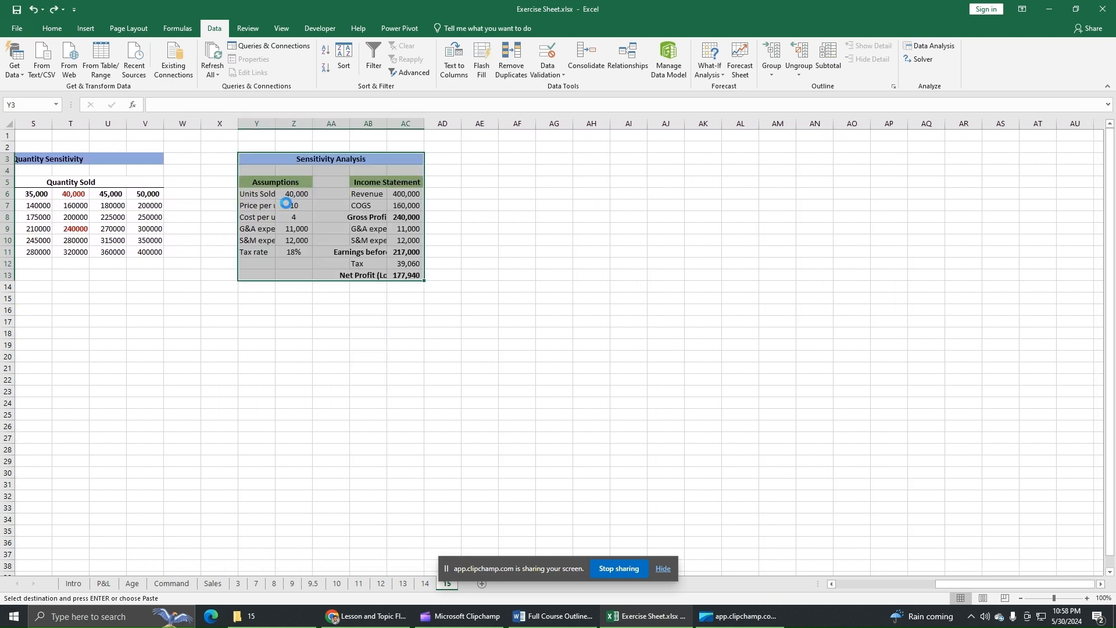
Autofit the widths of columns Y through AC so the pasted labels fit.
drag(256, 123, 407, 123)
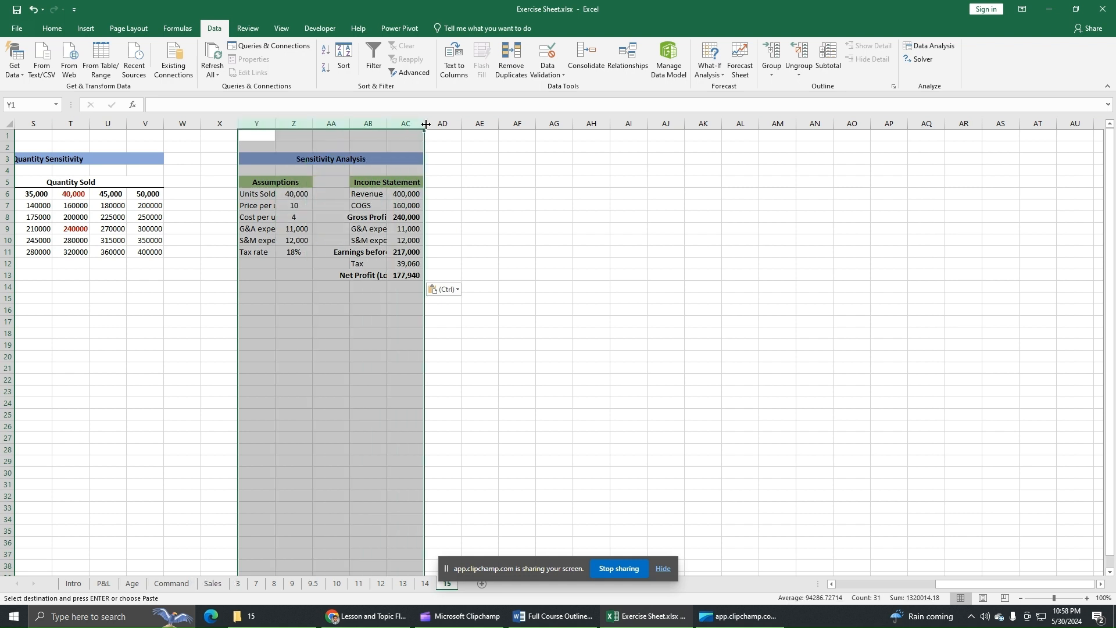
double_click(426, 124)
click(514, 230)
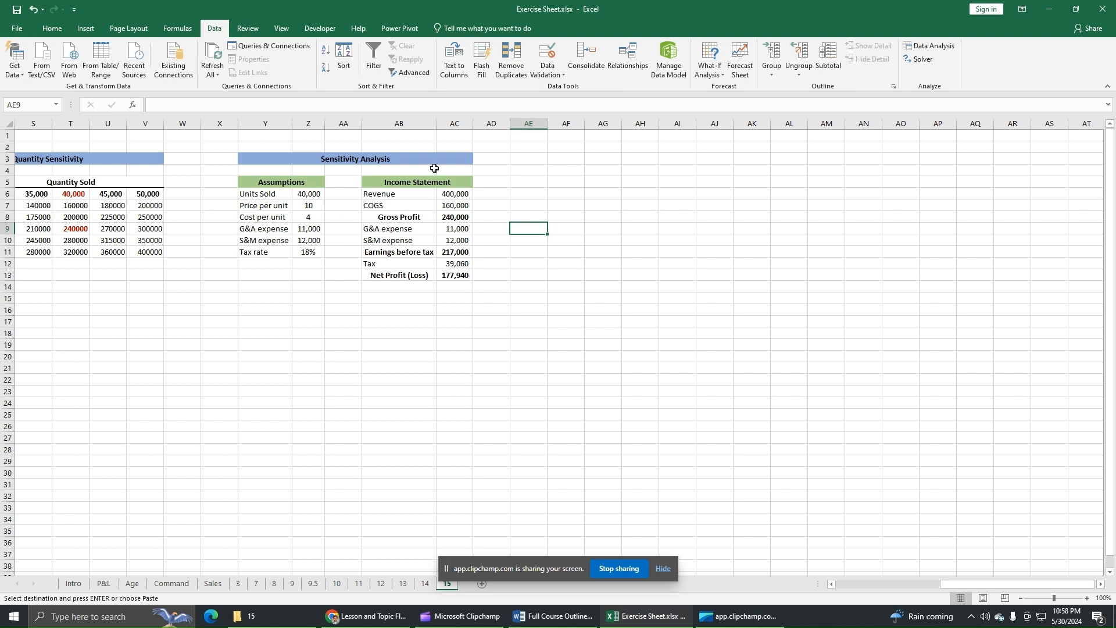
Place a copy of the Units Sold label from Y6 in cell AF6 and autofit column AF.
click(278, 198)
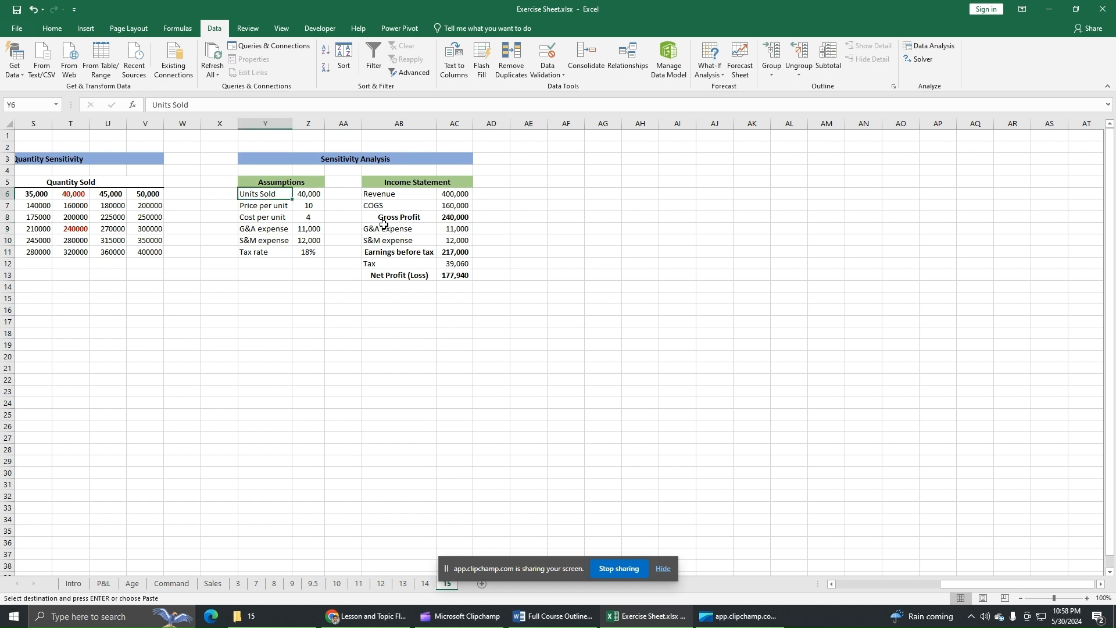
click(605, 219)
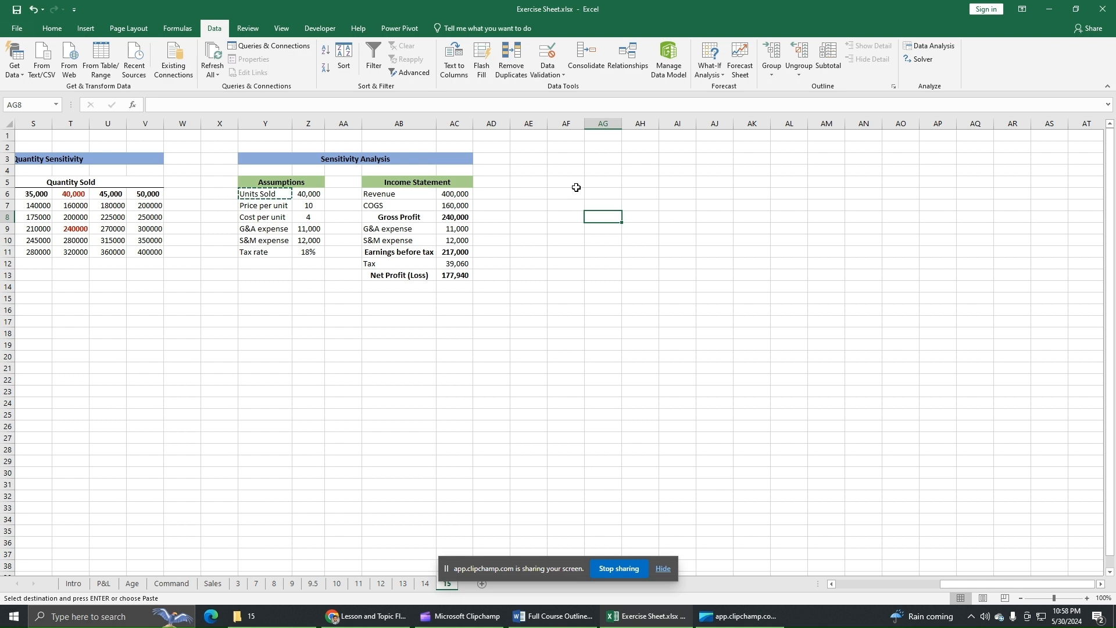
click(575, 183)
key(ctrl+v)
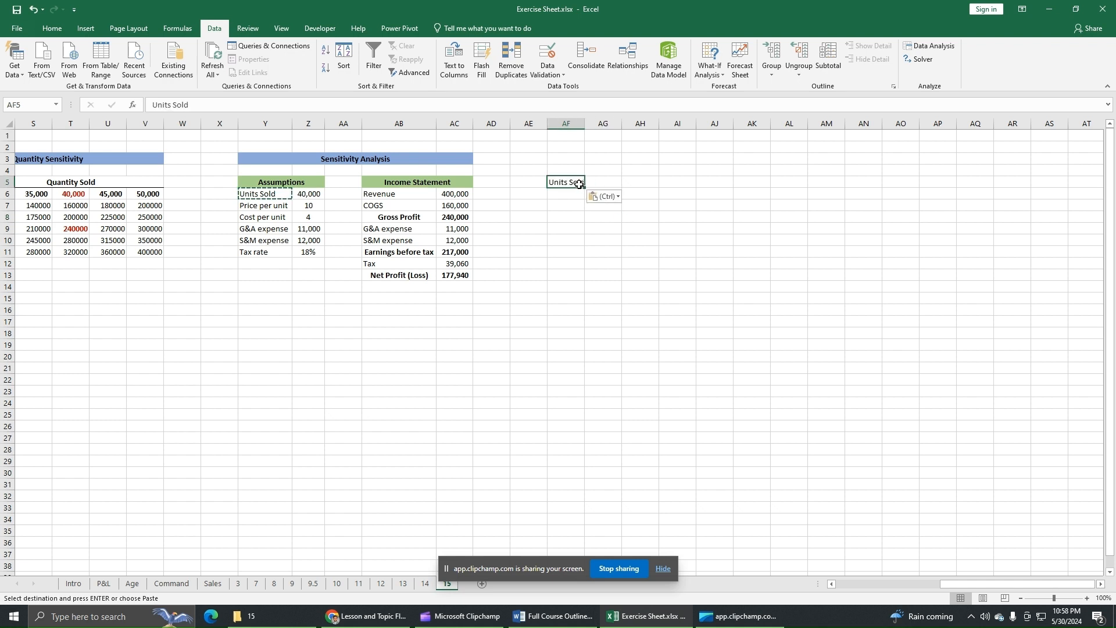
key(ctrl+c)
click(563, 197)
key(ctrl+v)
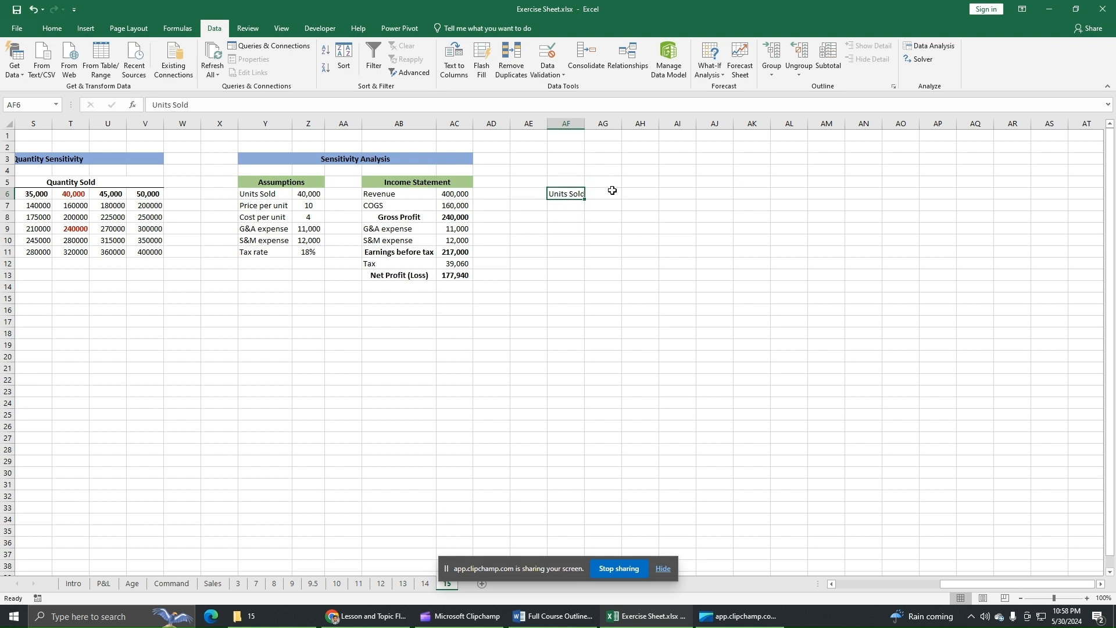
double_click(587, 124)
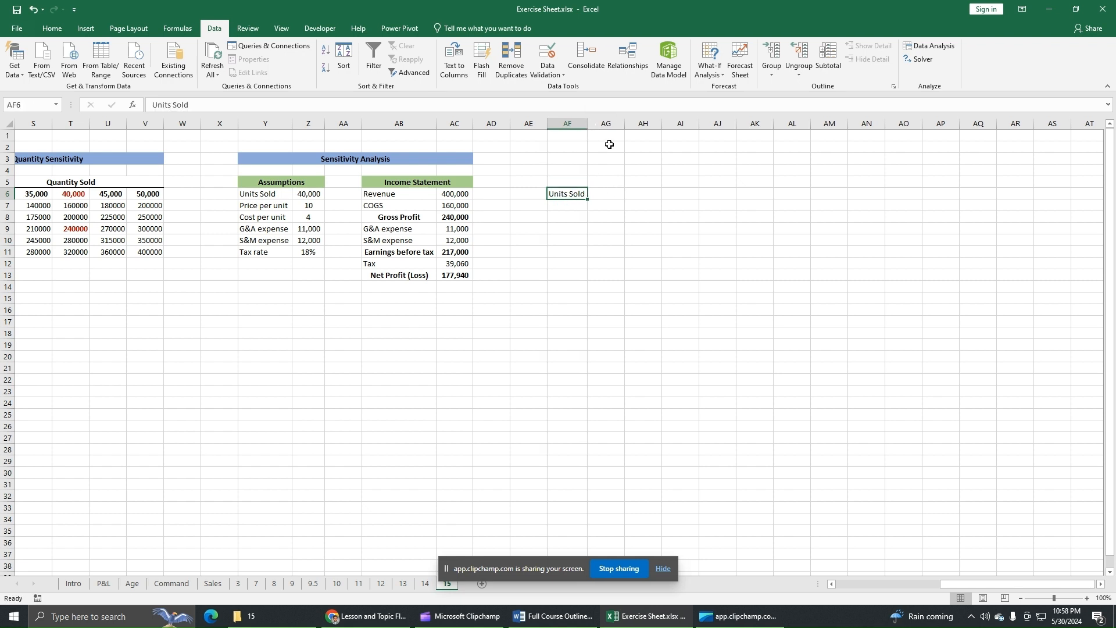
Enter the unit quantities 25000, 30000, 35000 and 40000 in cells AF7 to AF10 under Units Sold.
click(576, 207)
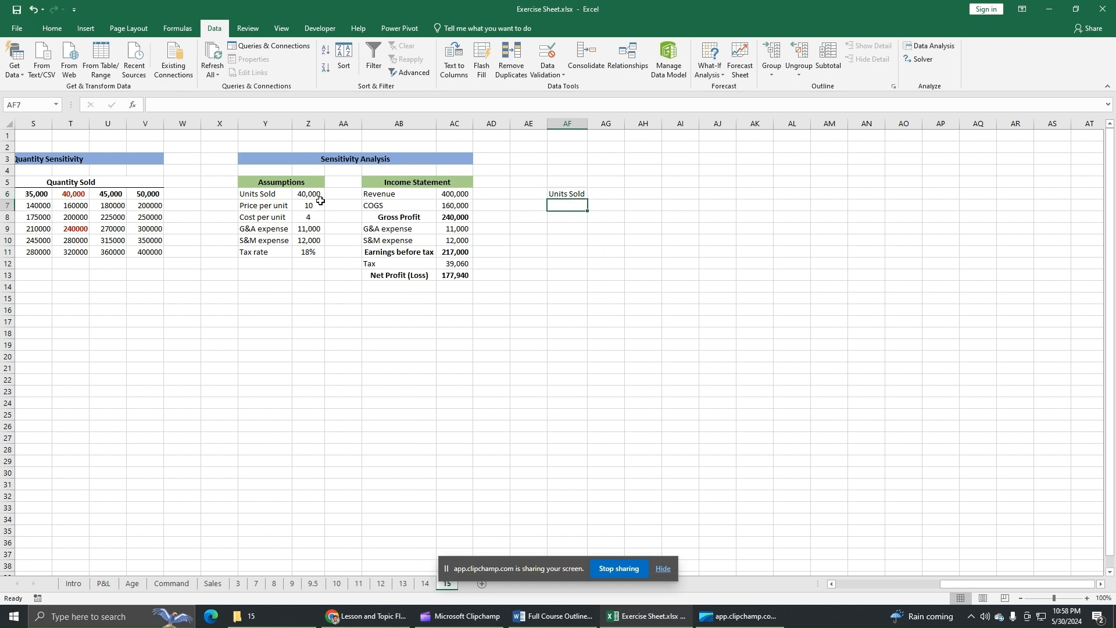
click(575, 240)
text(40000)
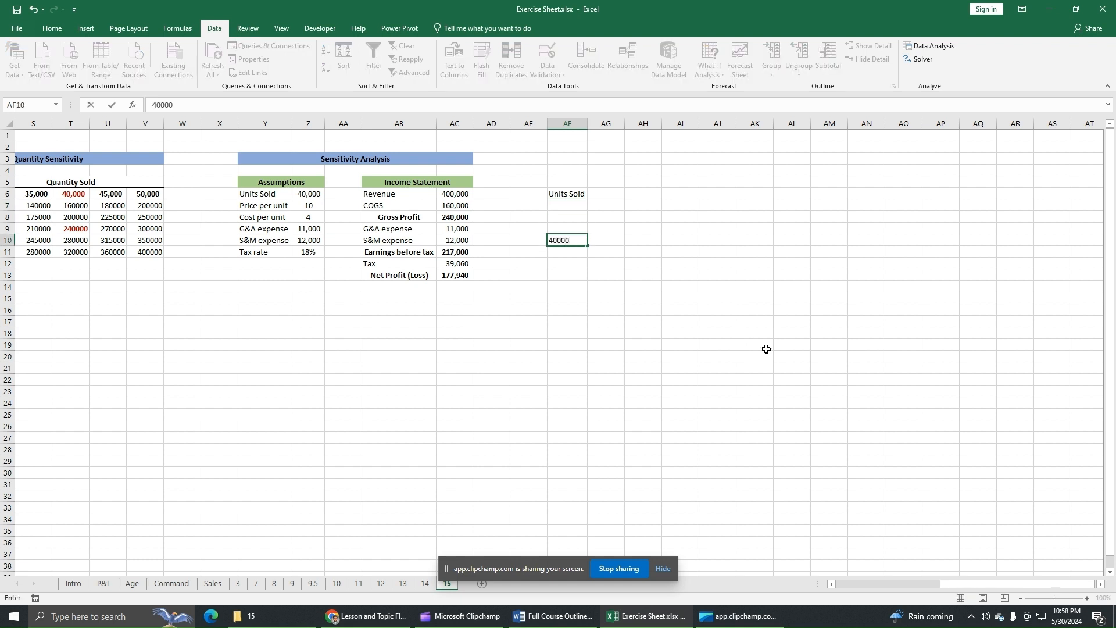
key(Return)
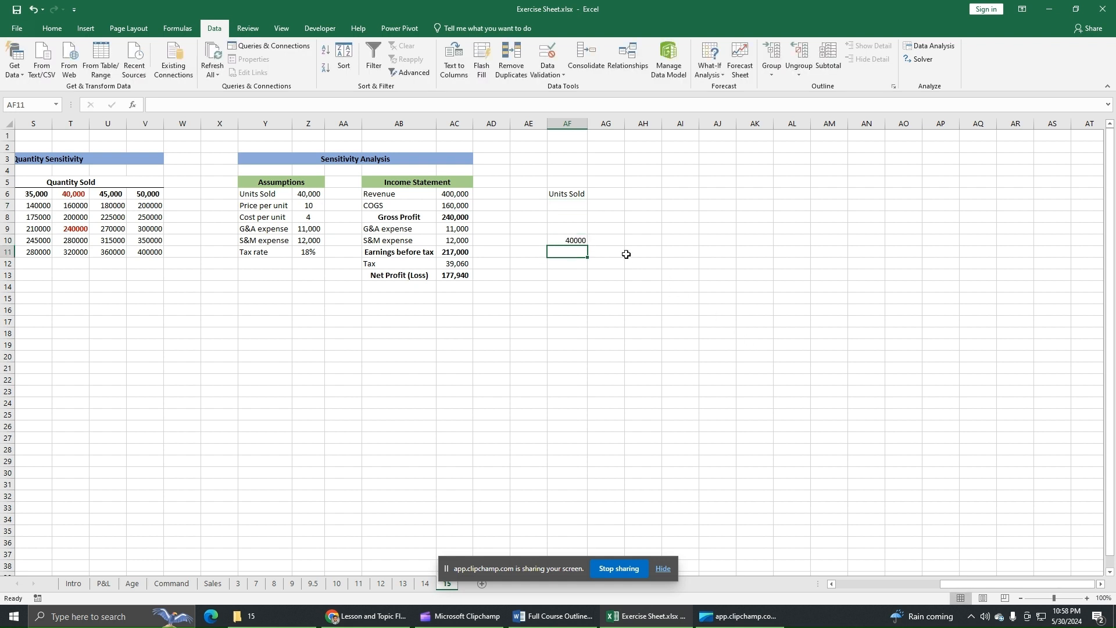
click(577, 229)
text(35000)
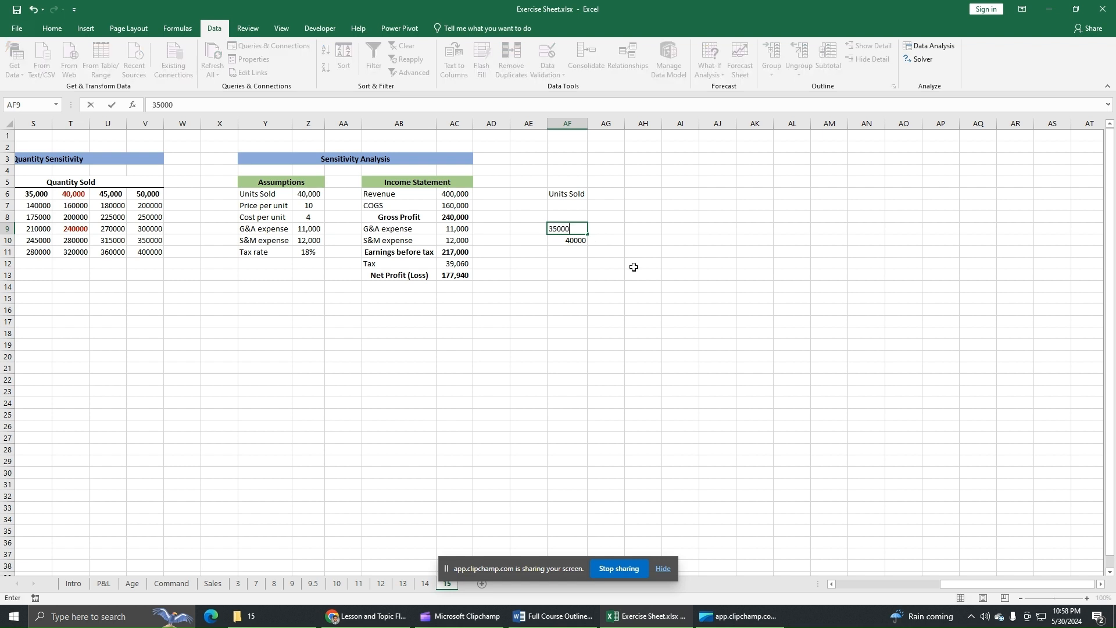
key(Up)
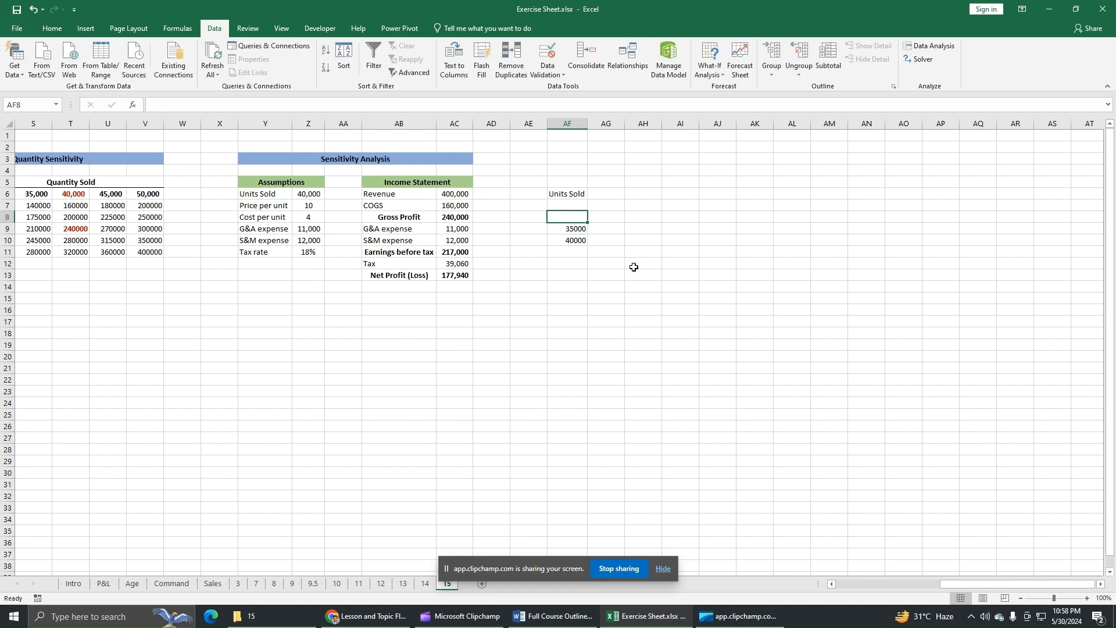
text(30000)
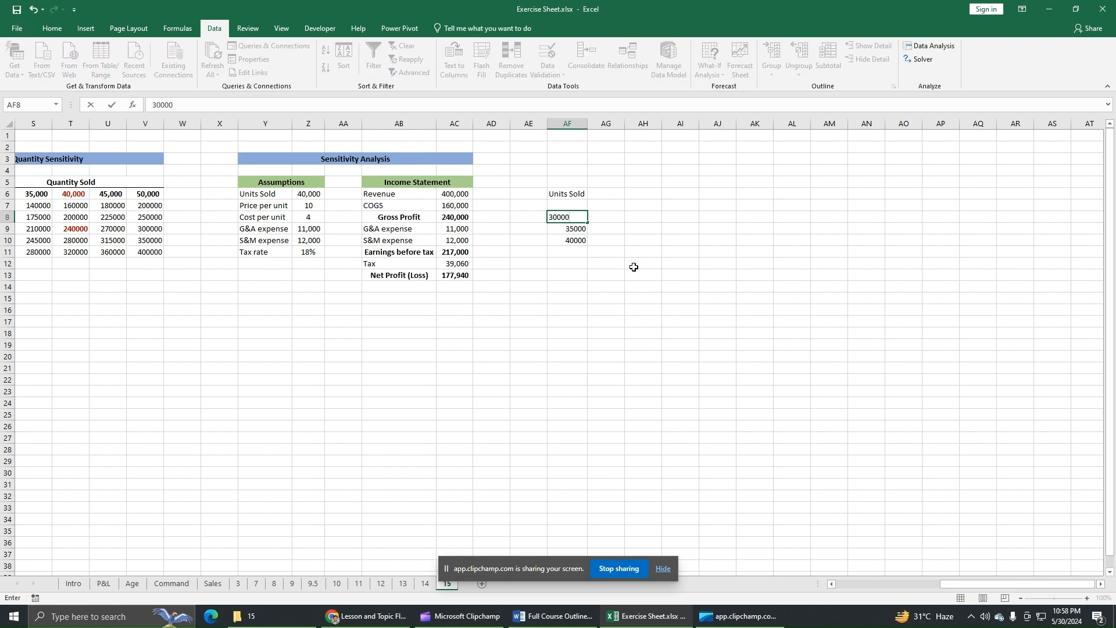
key(Up)
text(25000)
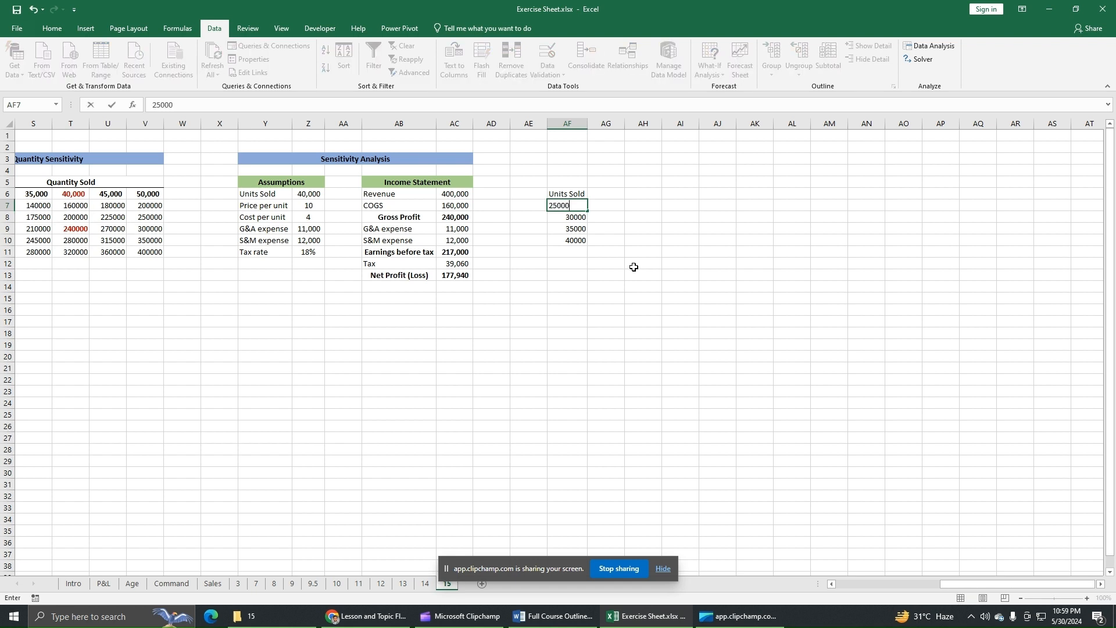
key(Return)
key(Return)
key(Return)
key(Return)
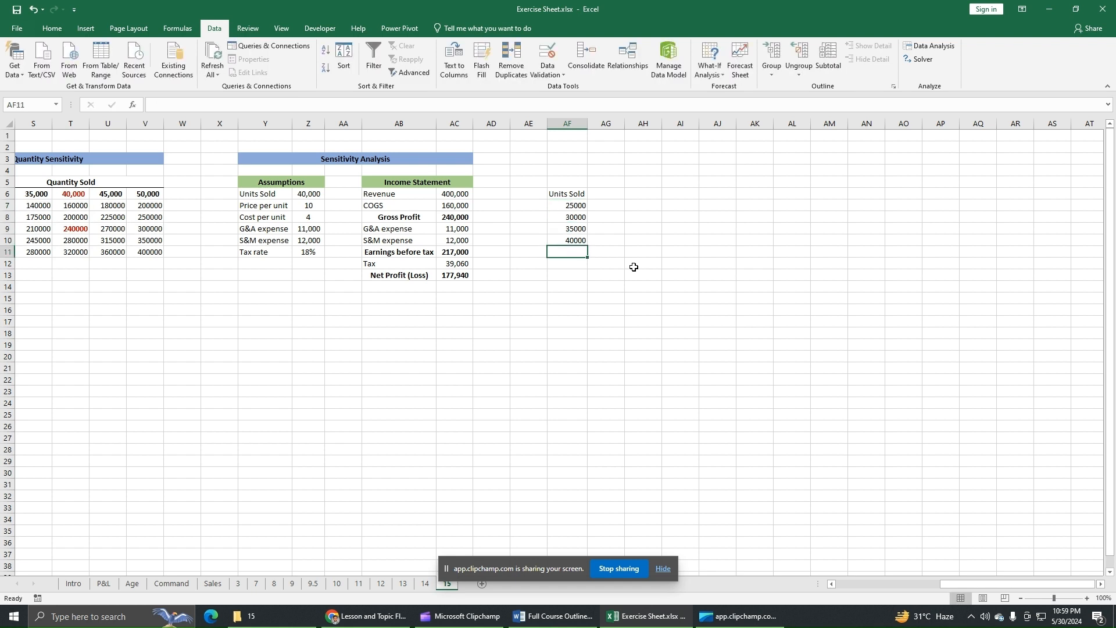
Continue the Units Sold list with 45000, 50000, 55000 and 60000 in cells AF11 to AF14.
text(45000)
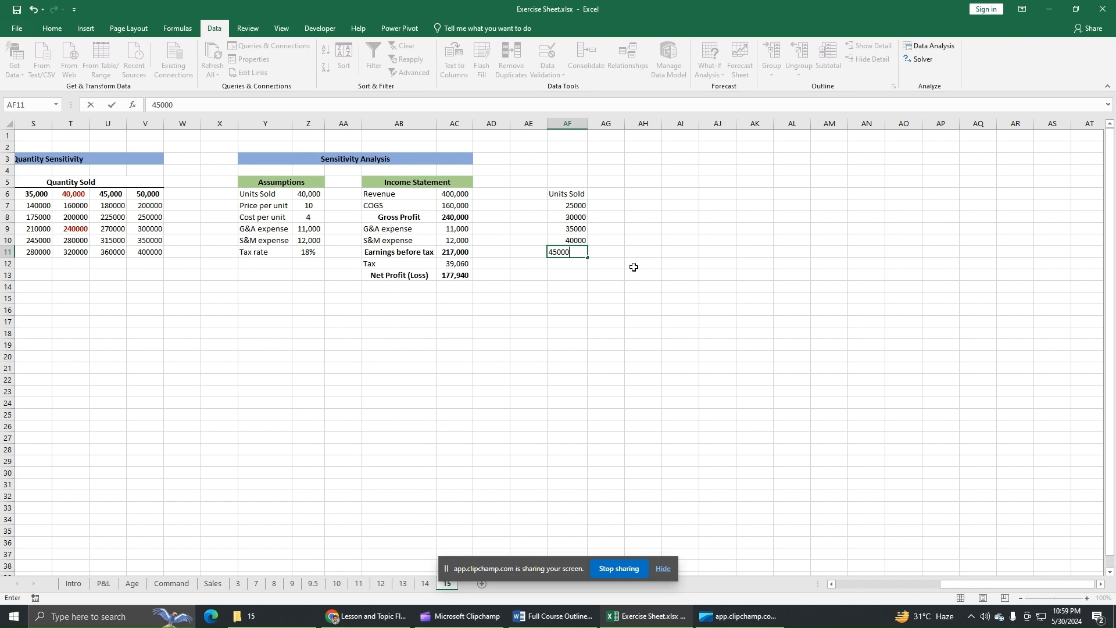
key(Return)
text(50000)
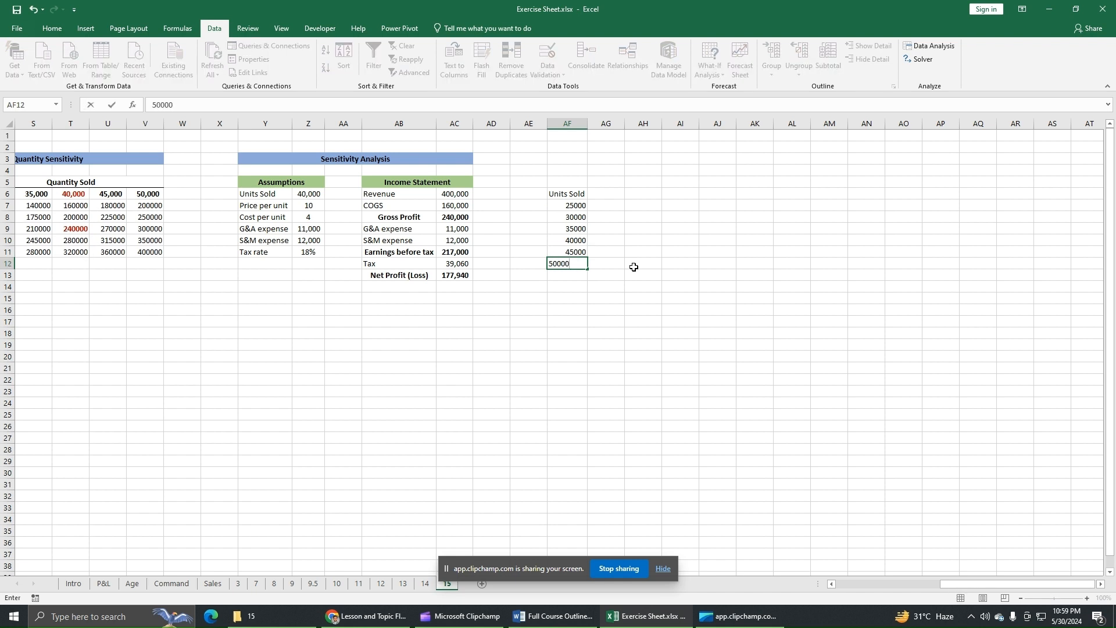
key(Return)
text(550)
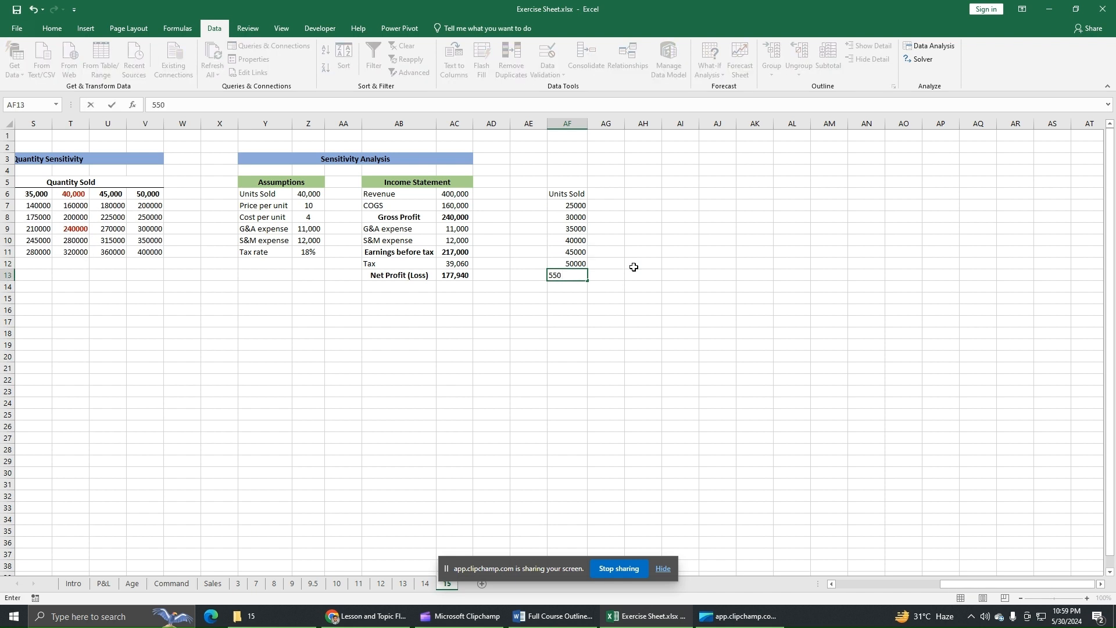
text(00)
key(Return)
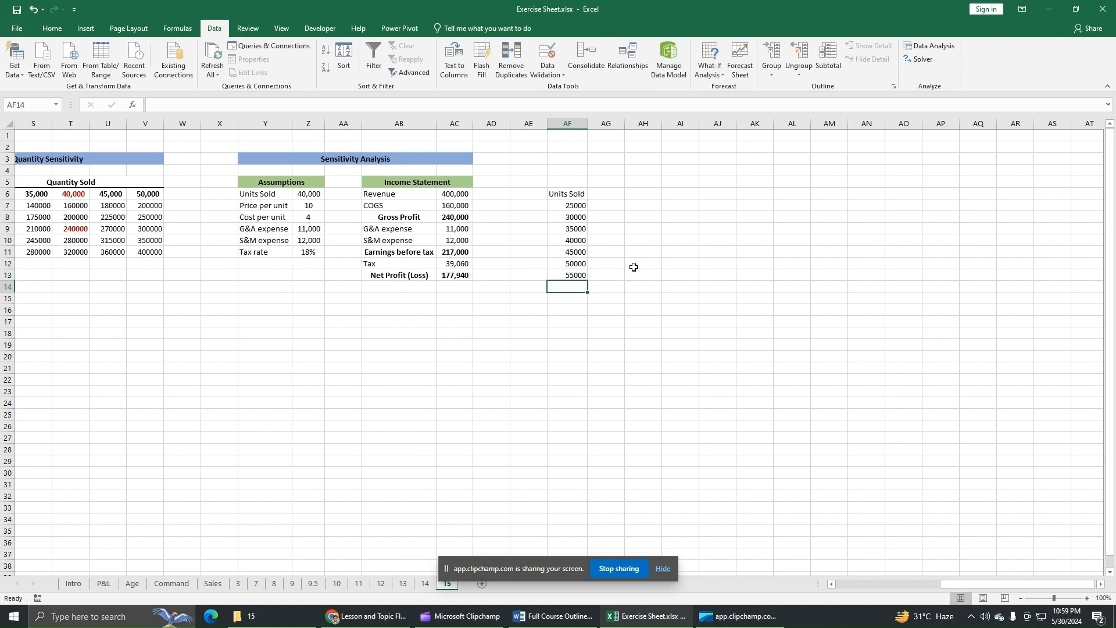
text(60000)
key(Return)
Link cell AG6 beside the Units Sold heading to the net profit in AC13 of the copied income statement.
click(612, 182)
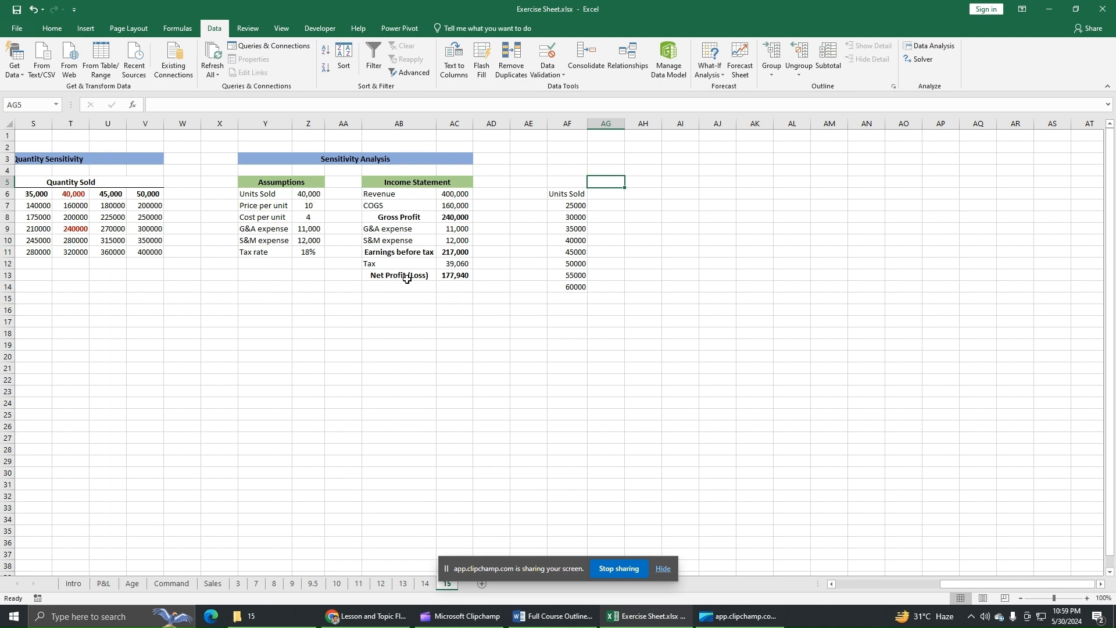
click(462, 277)
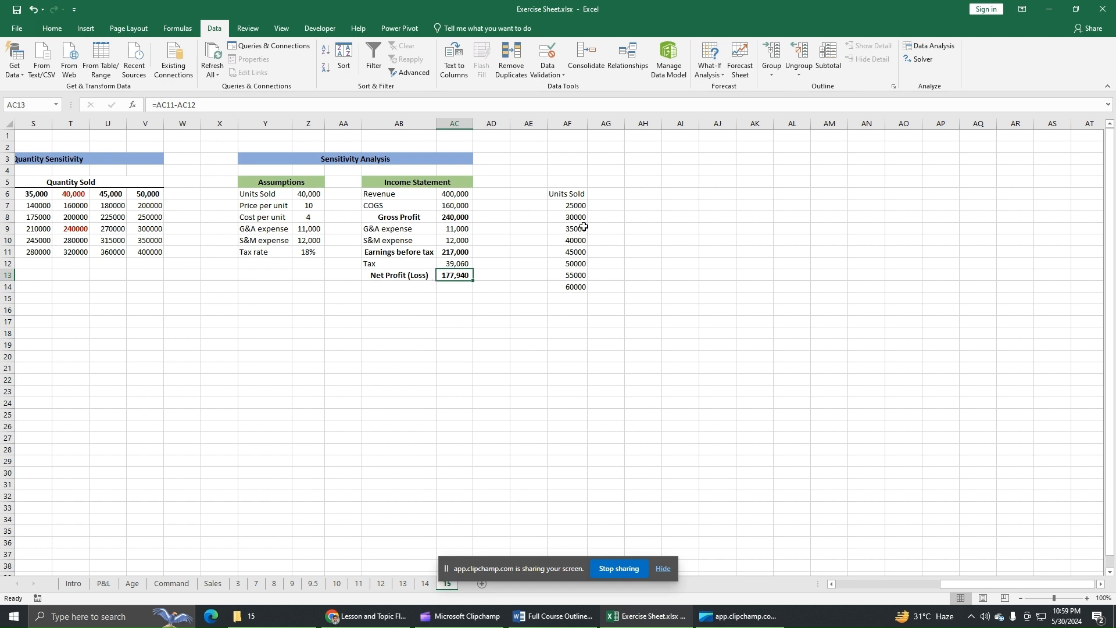
click(616, 192)
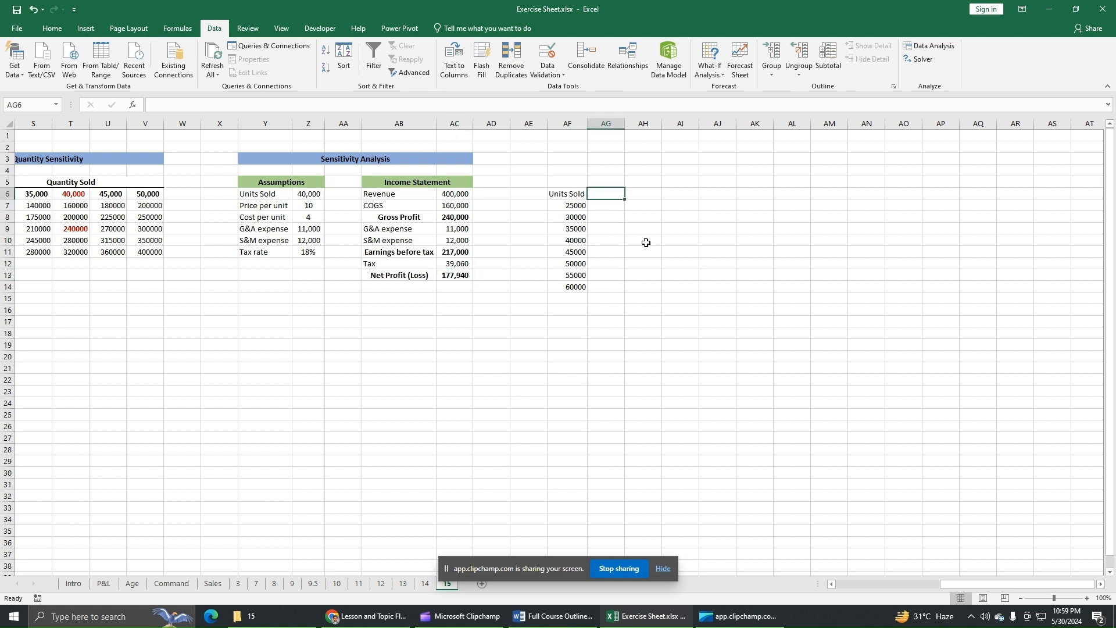
text(=)
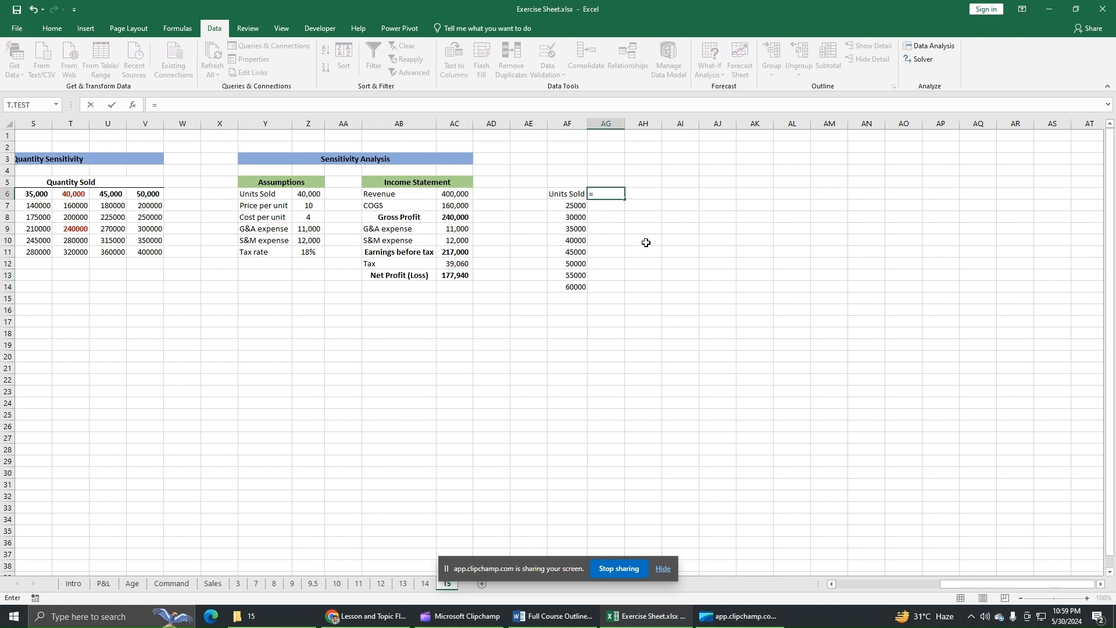
click(458, 277)
key(Return)
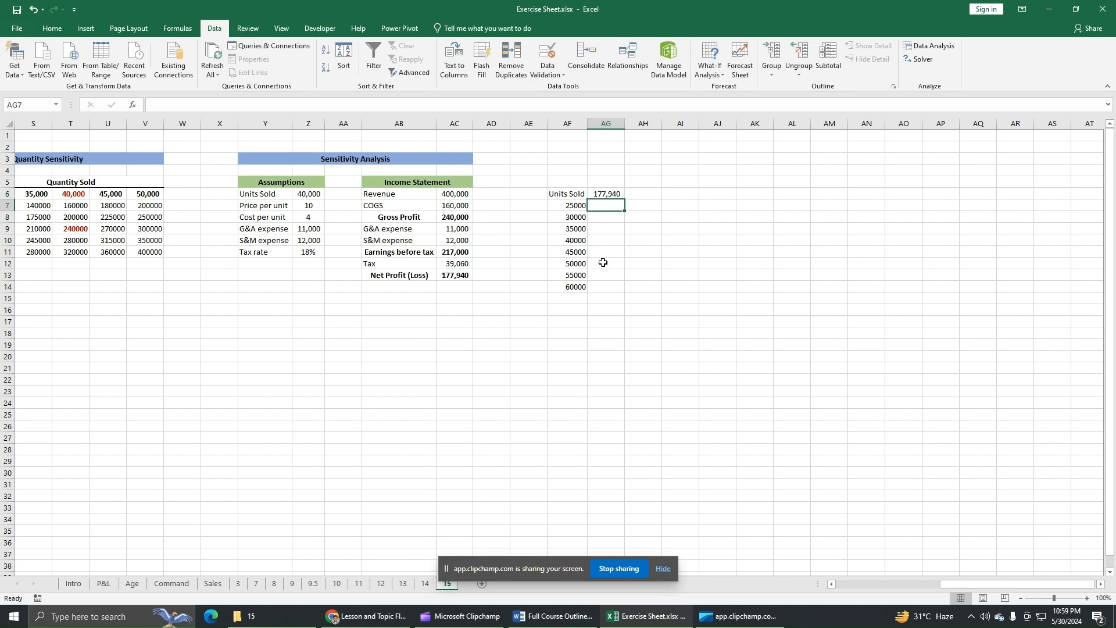
click(579, 193)
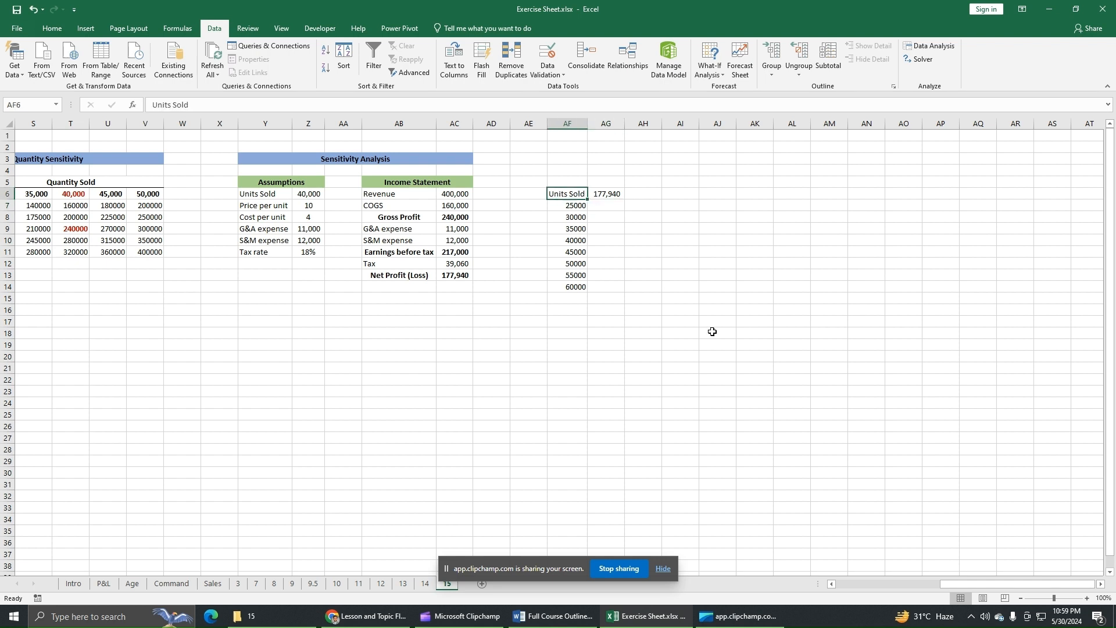
key(Delete)
key(Down)
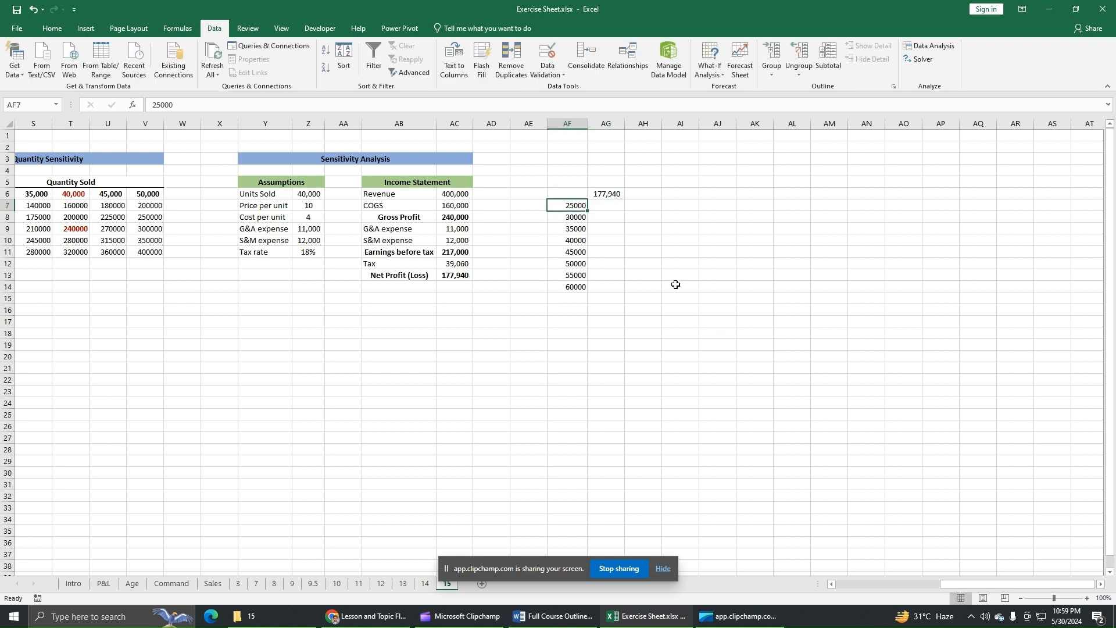
key(ctrl+z)
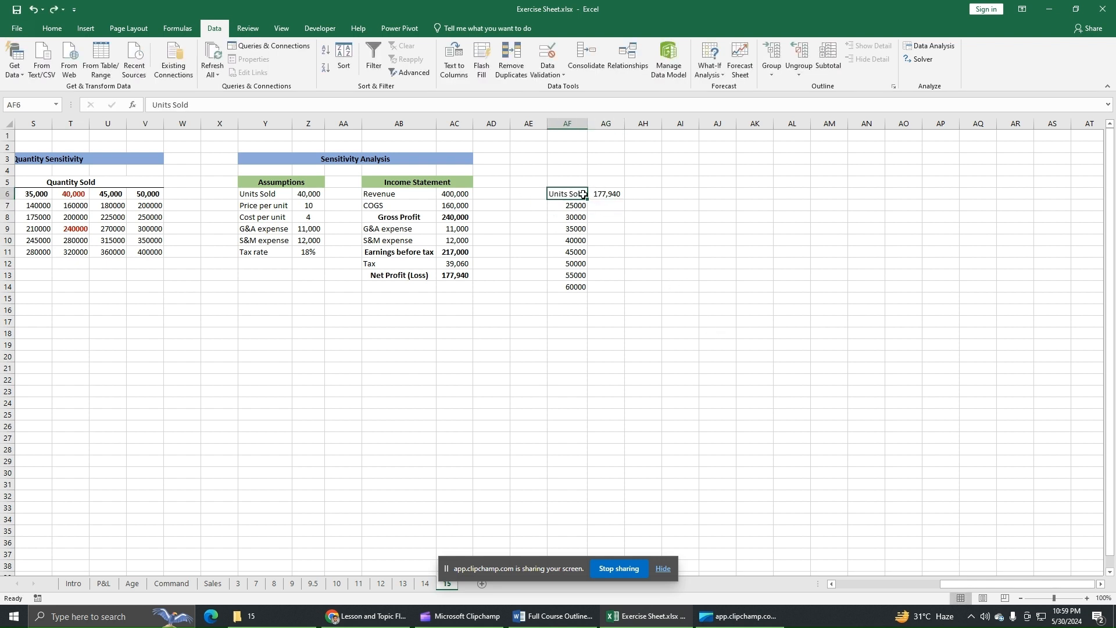
Create a one-variable data table over AF6:AG14 with the units sold assumption in Z6 as the column input cell.
drag(583, 194, 608, 285)
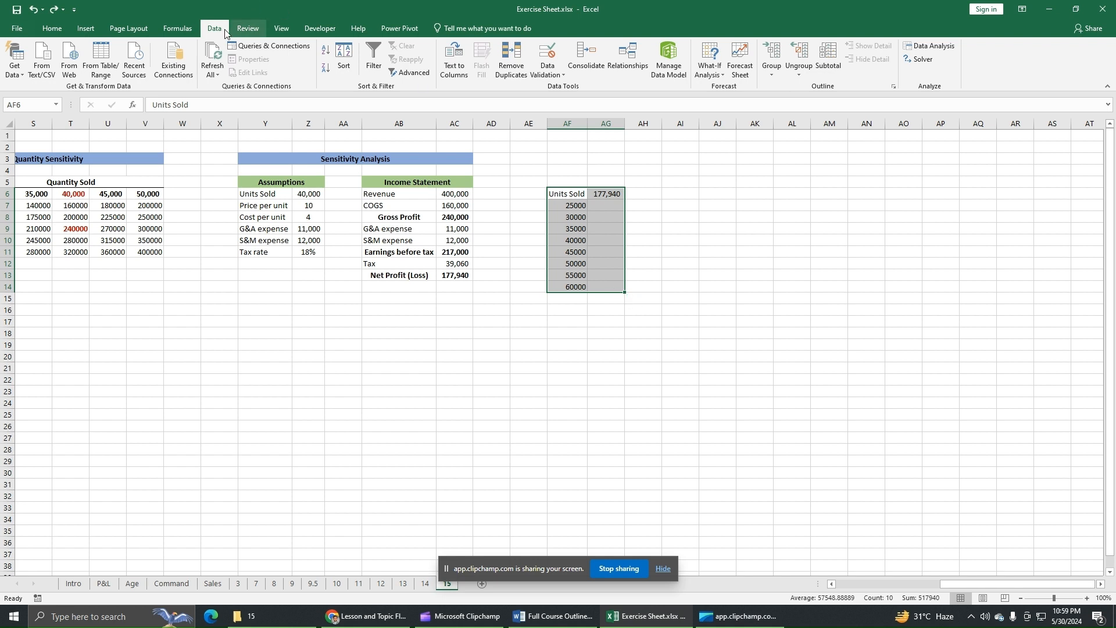
click(709, 74)
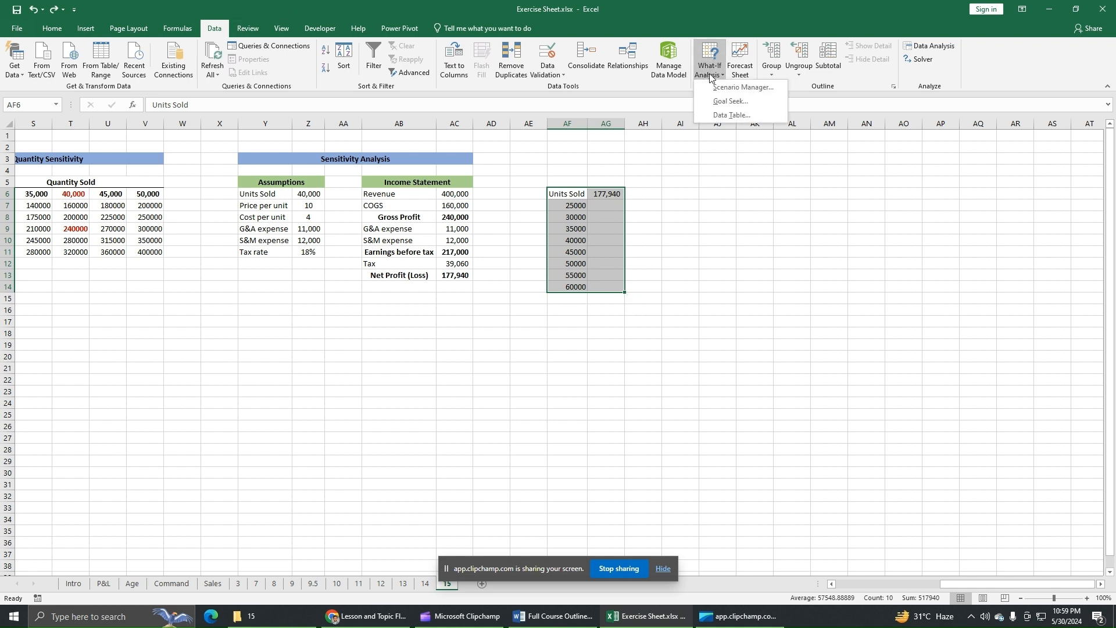
click(730, 114)
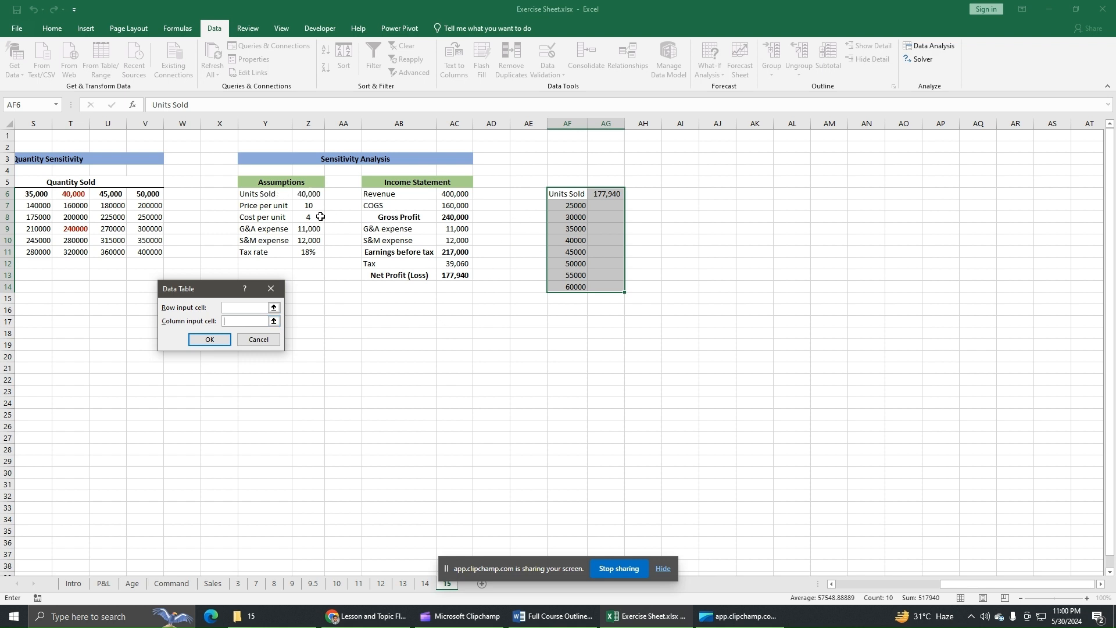
click(313, 195)
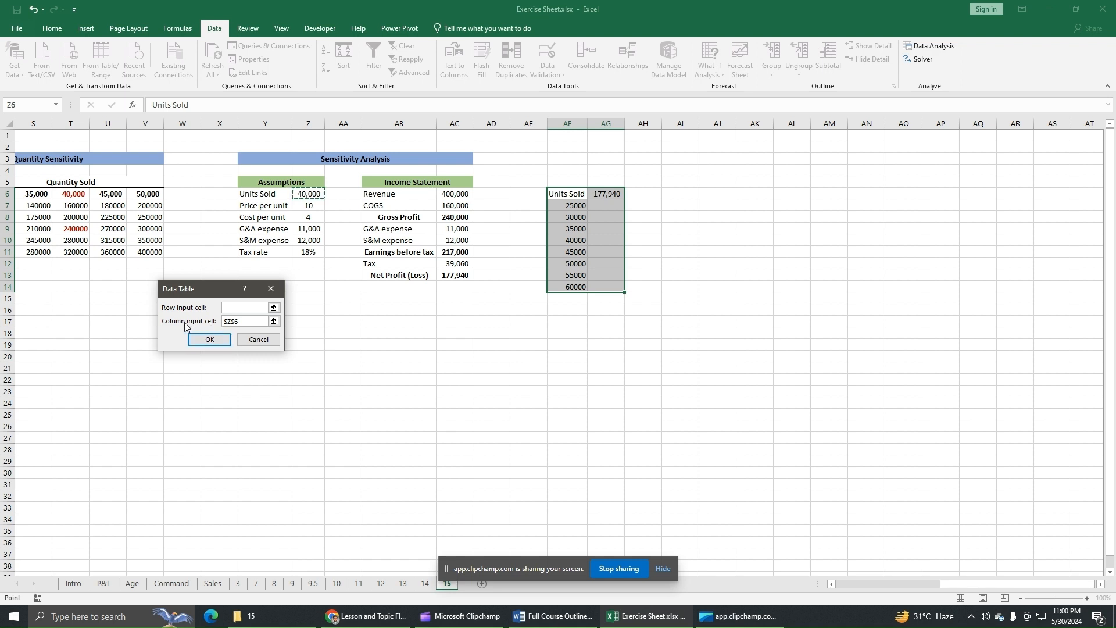
click(245, 321)
click(218, 341)
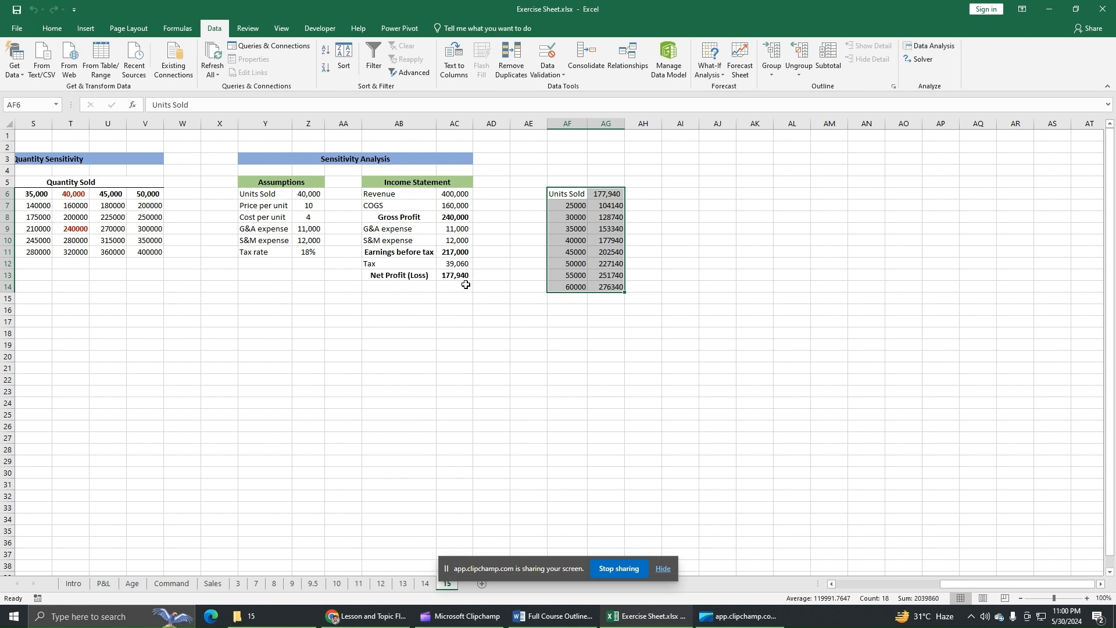
click(576, 242)
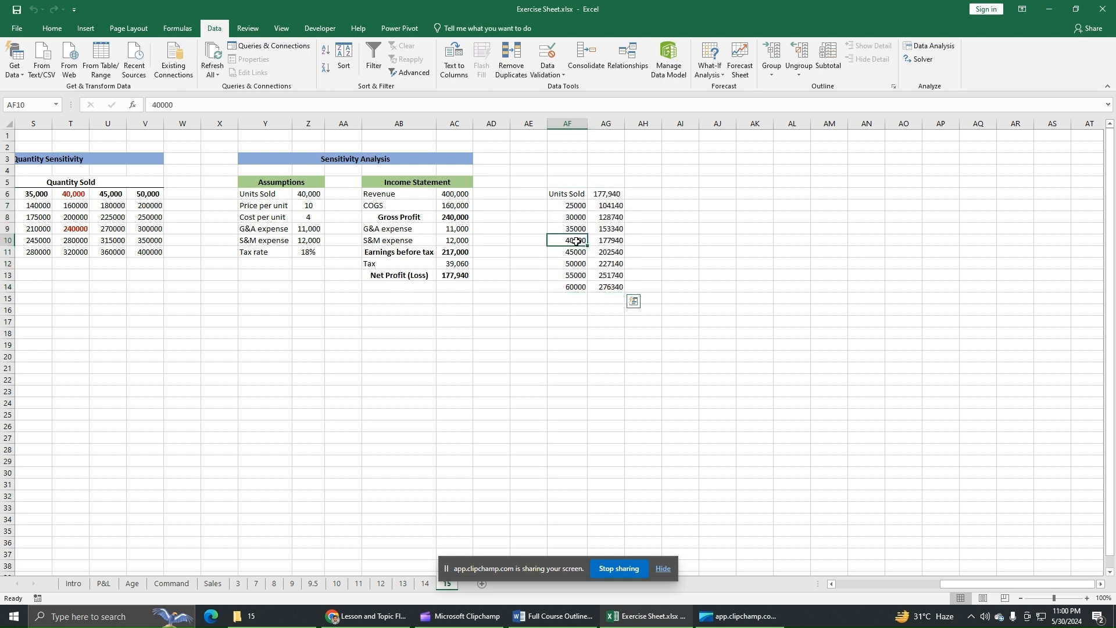
drag(576, 241, 606, 241)
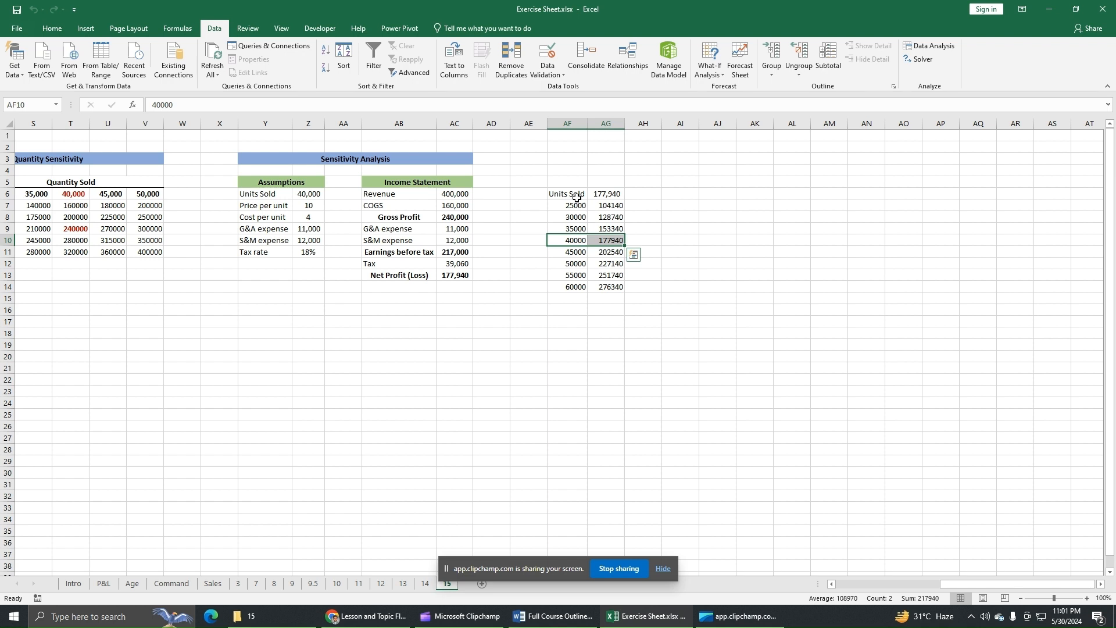
Place a copy of the Price per unit label from Y7 in cell AH6 and autofit column AH.
click(649, 195)
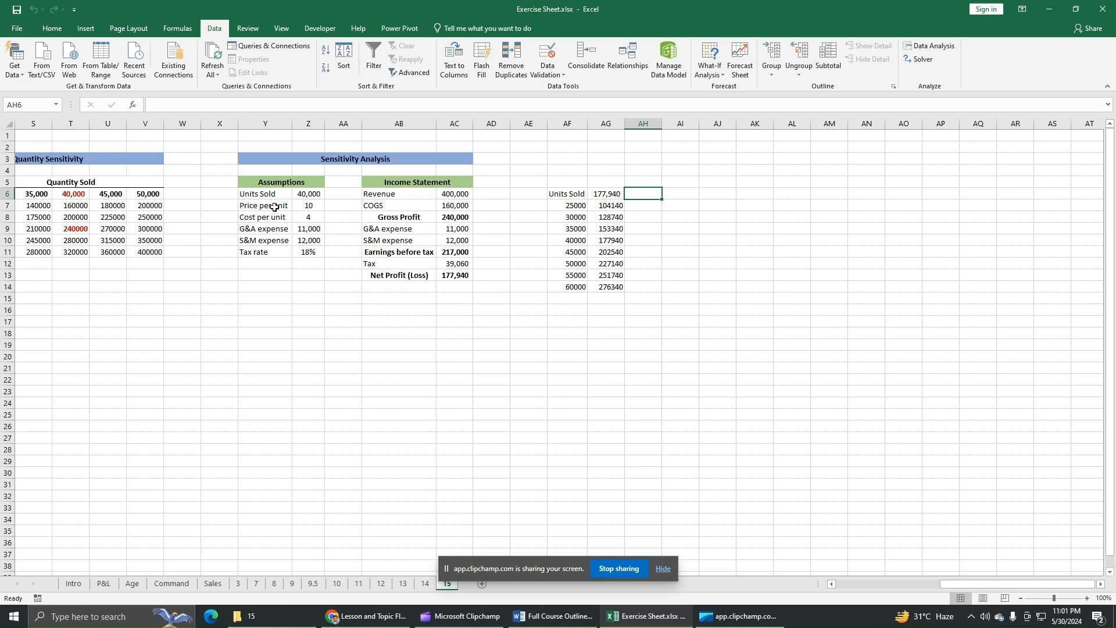
click(275, 207)
key(ctrl+c)
click(645, 195)
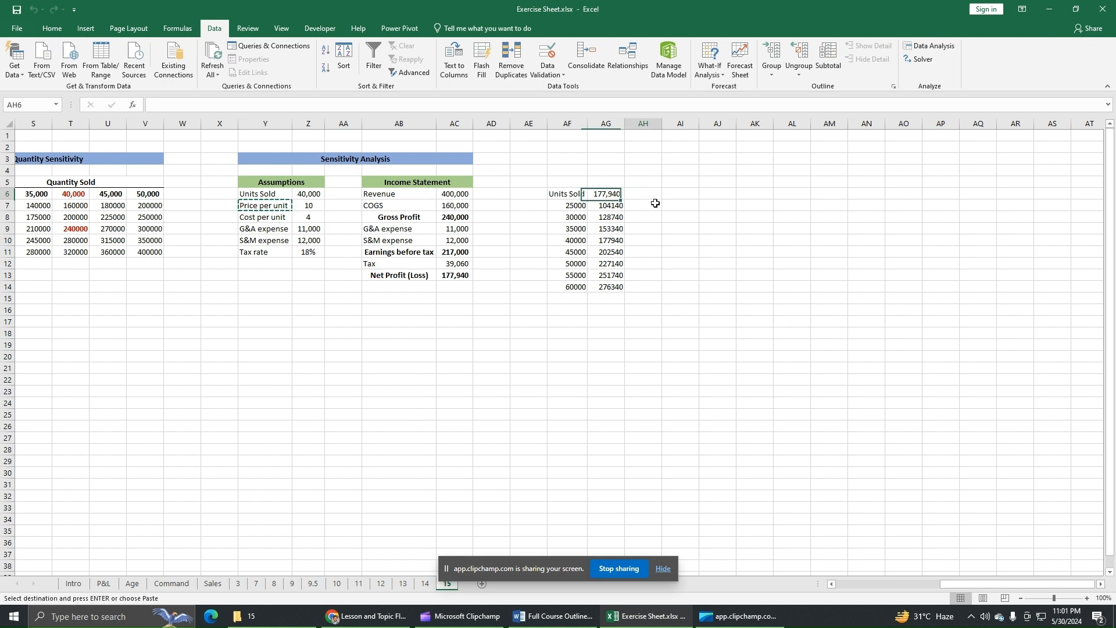
key(ctrl+v)
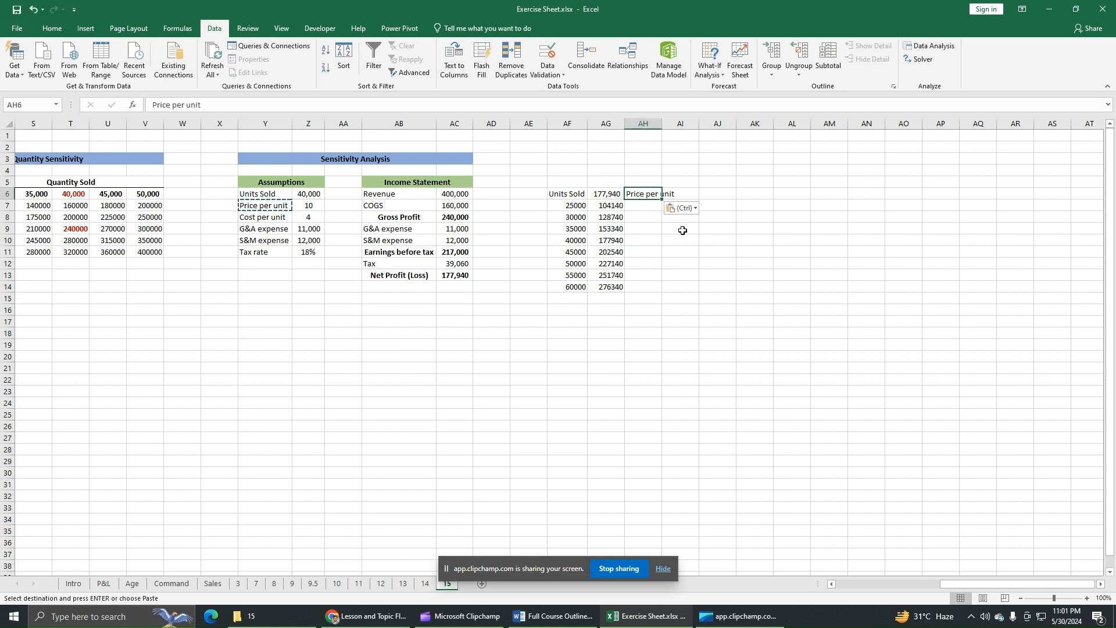
double_click(662, 124)
Enter the unit prices 10, 9, 8 and 7 upward from AH10 to AH7 under Price per unit.
click(663, 205)
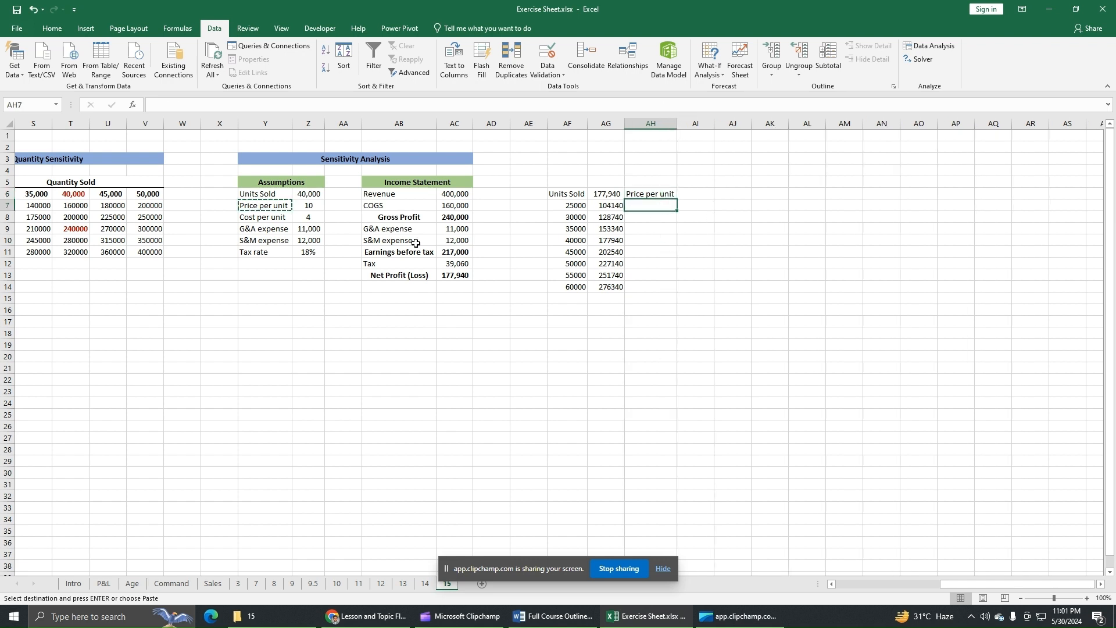
click(652, 241)
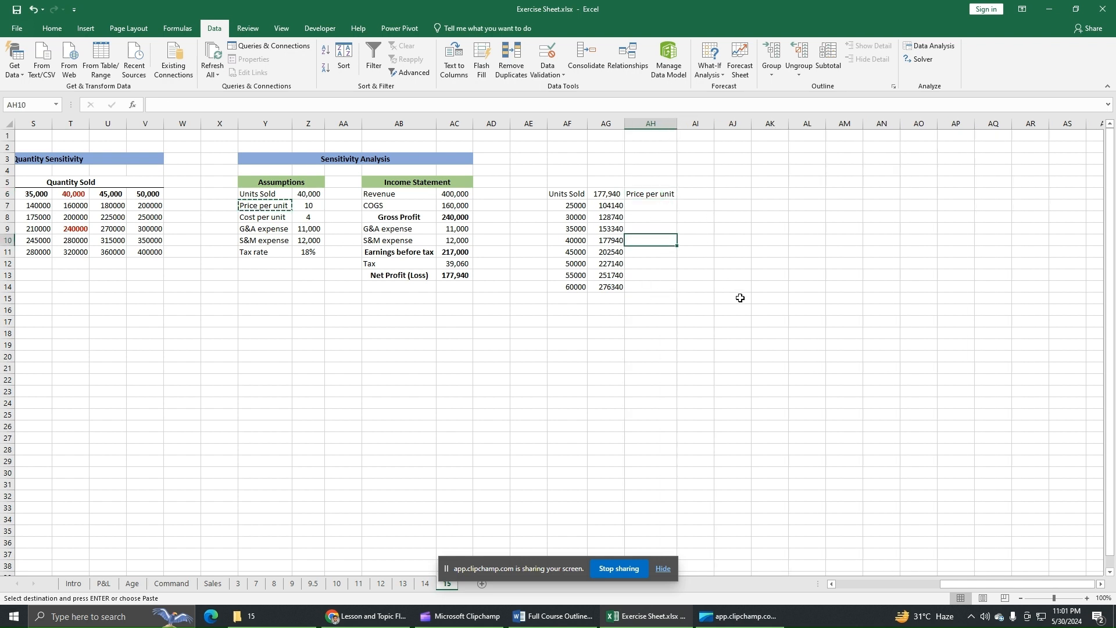
text(10)
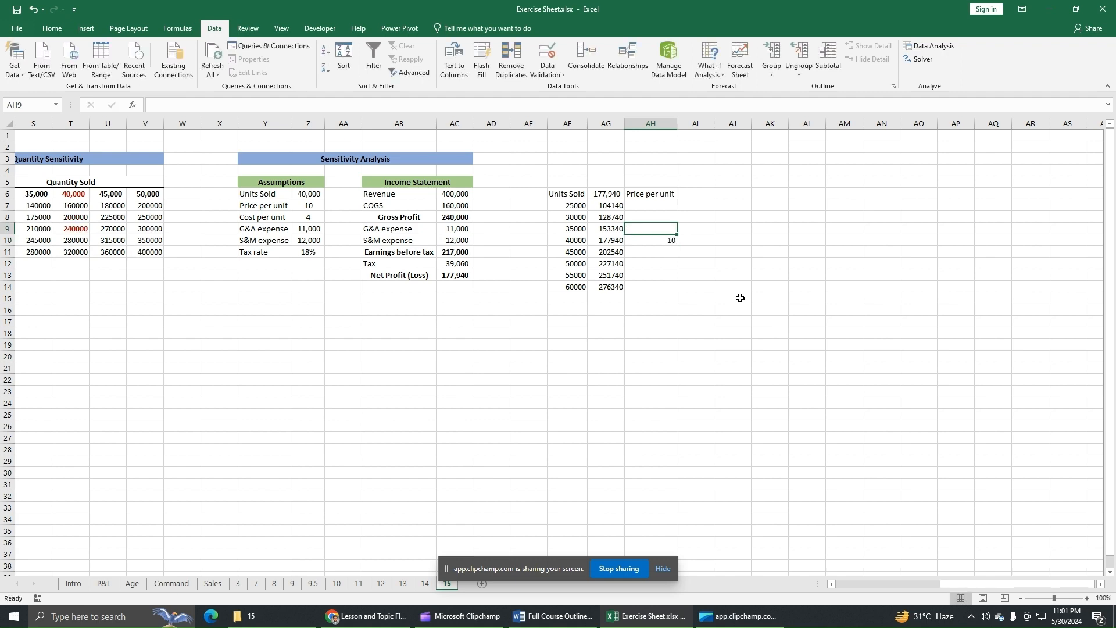
key(Up)
text(9)
key(Up)
text(8)
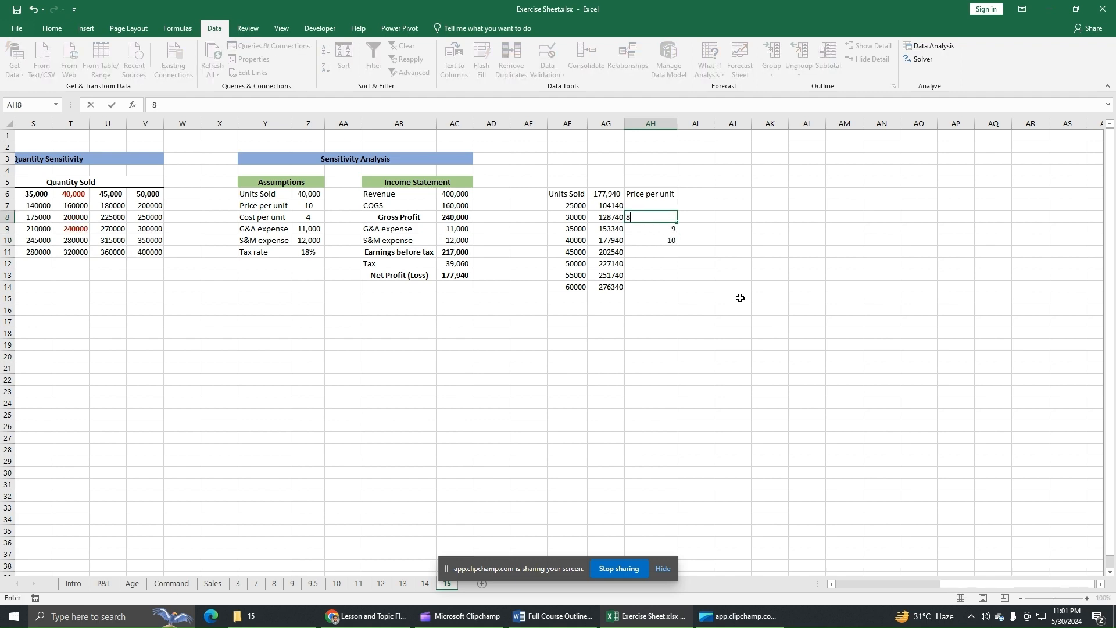
key(Up)
text(7)
Continue the Price per unit list with 11, 12, 13 and 14 in cells AH11 to AH14.
key(Down)
key(Down)
key(Down)
key(Down)
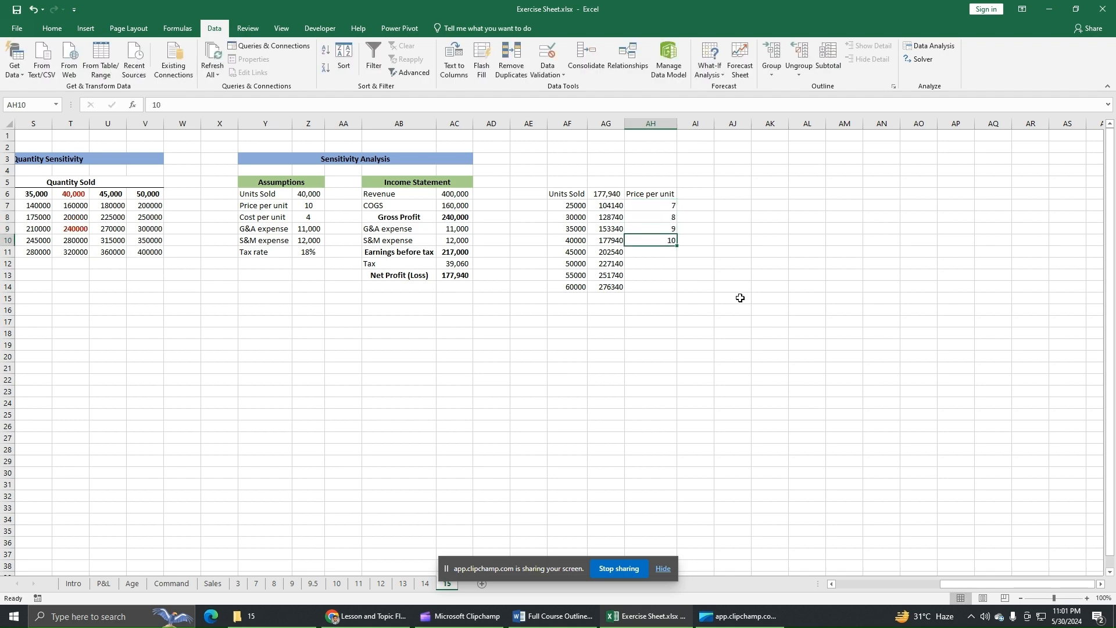
text(11)
key(Down)
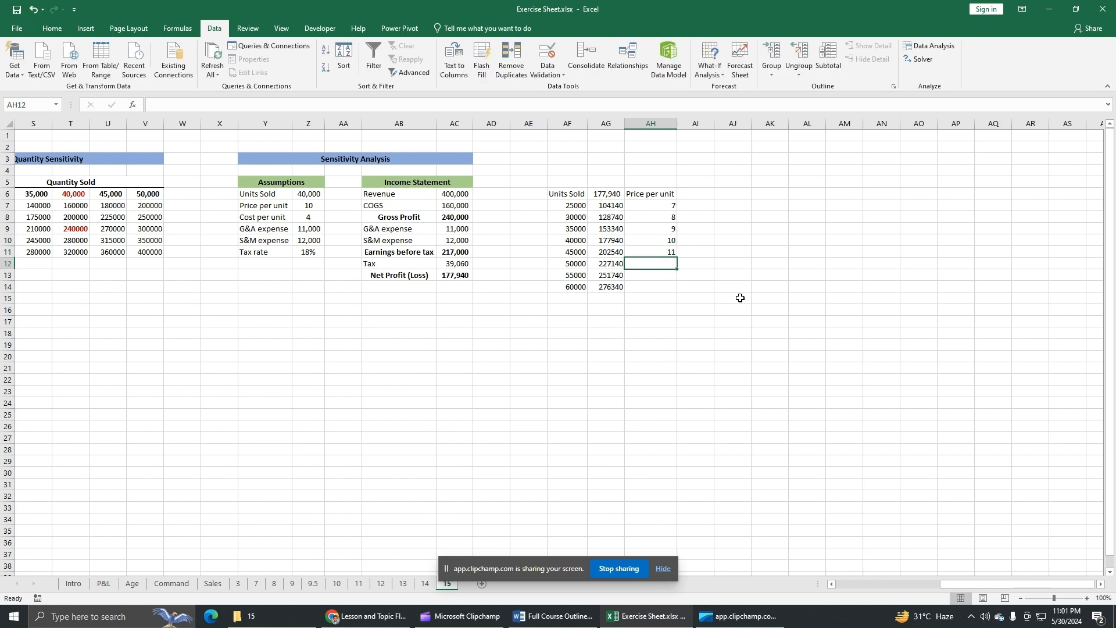
text(12)
key(Down)
text(13)
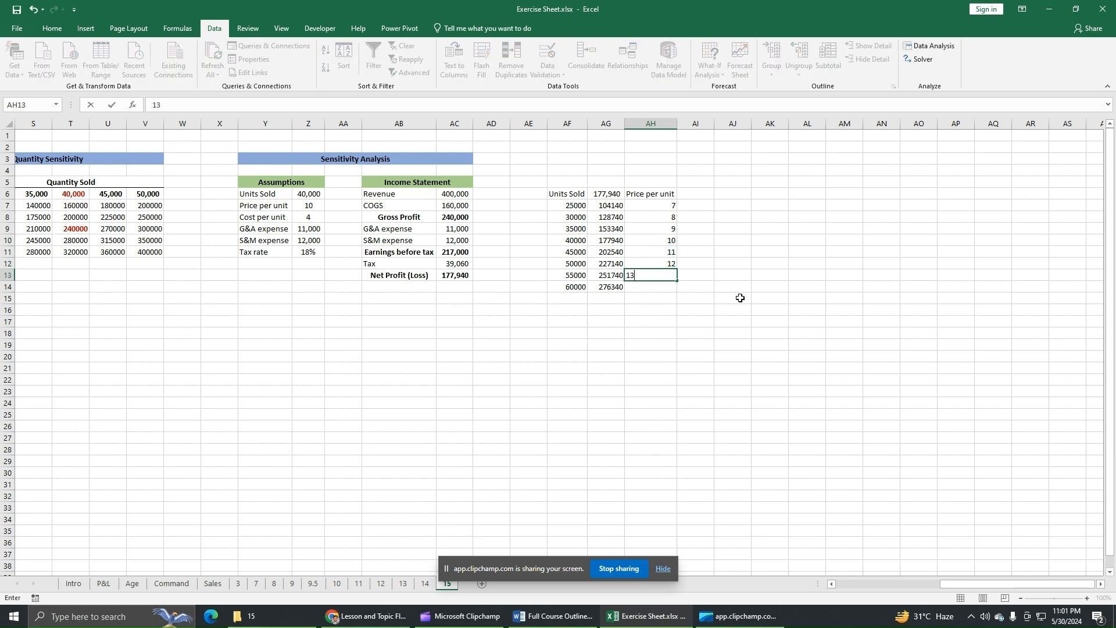
key(Down)
text(14)
key(Down)
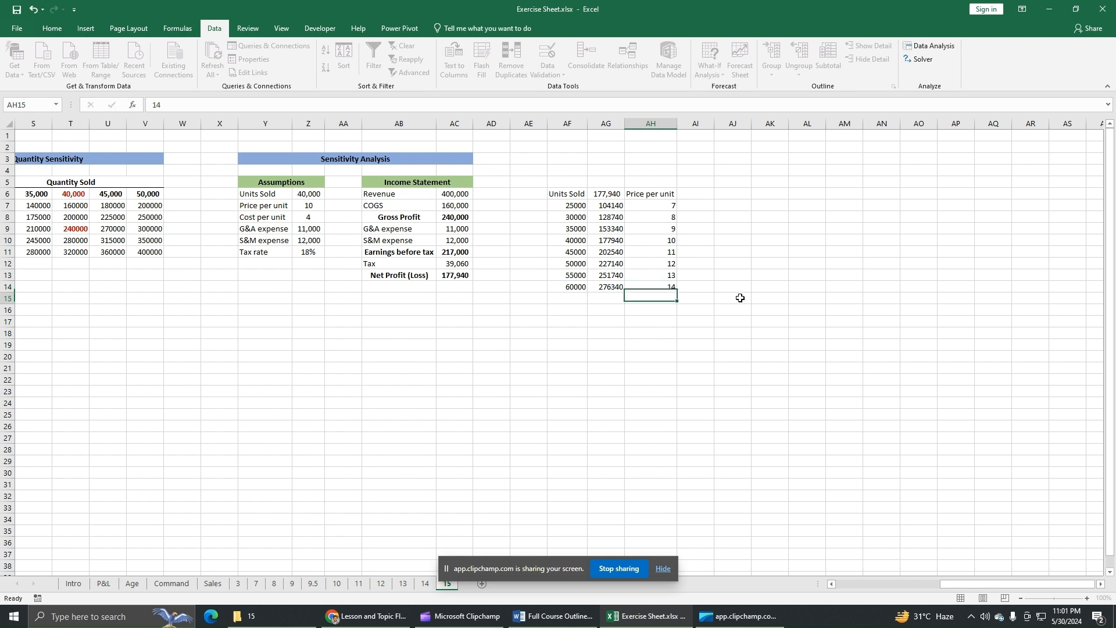
Link cell AI6 beside the Price per unit heading to the net profit in AC13.
click(695, 205)
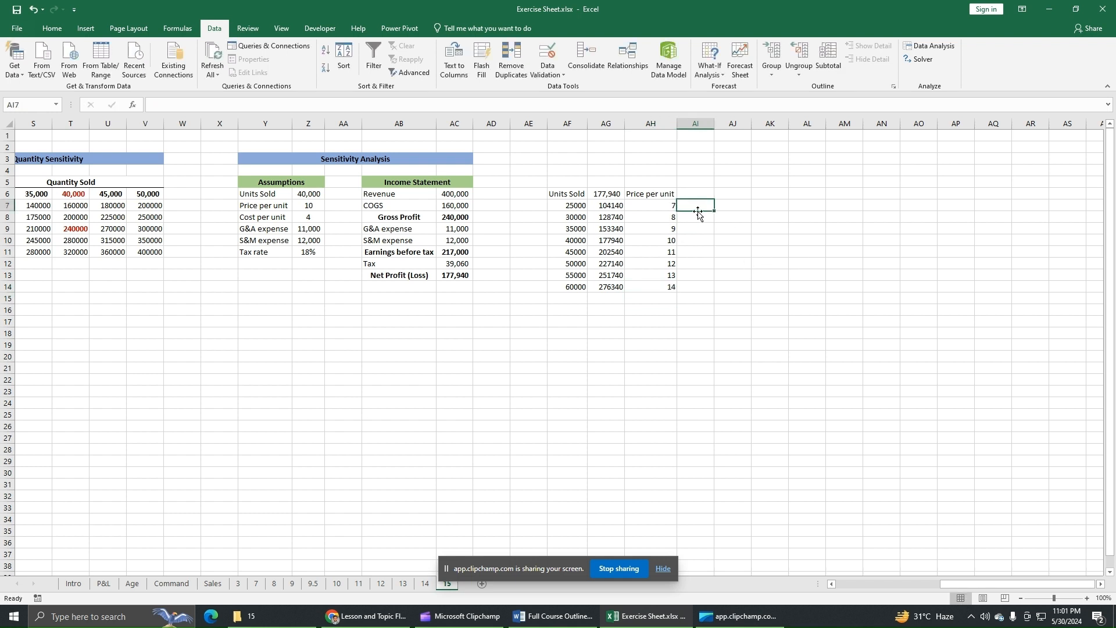
click(698, 193)
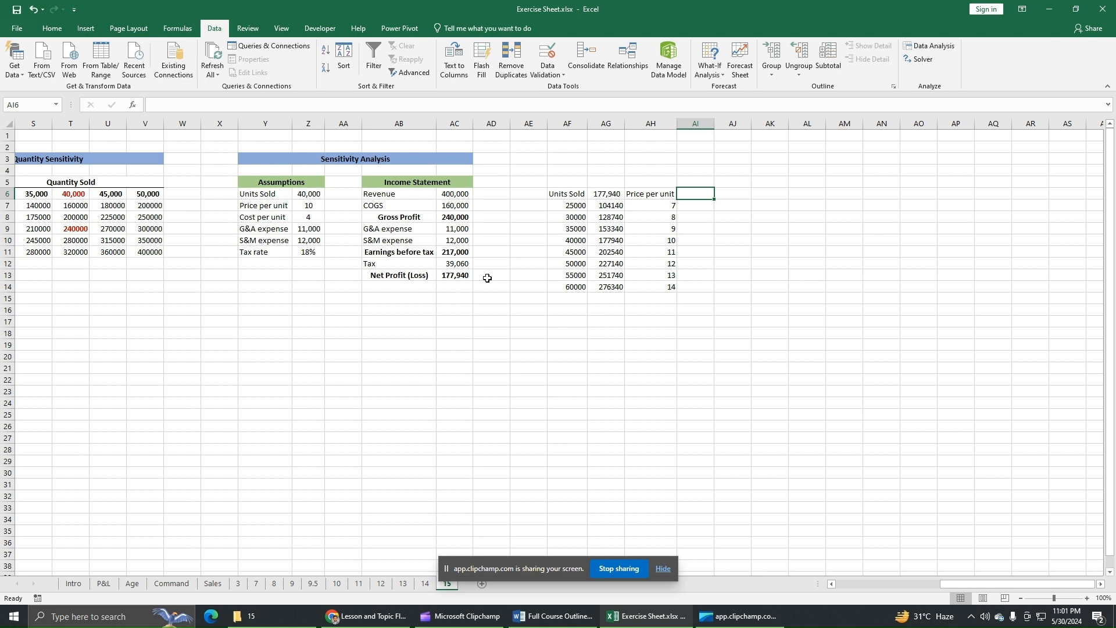
click(449, 274)
click(697, 197)
text(=)
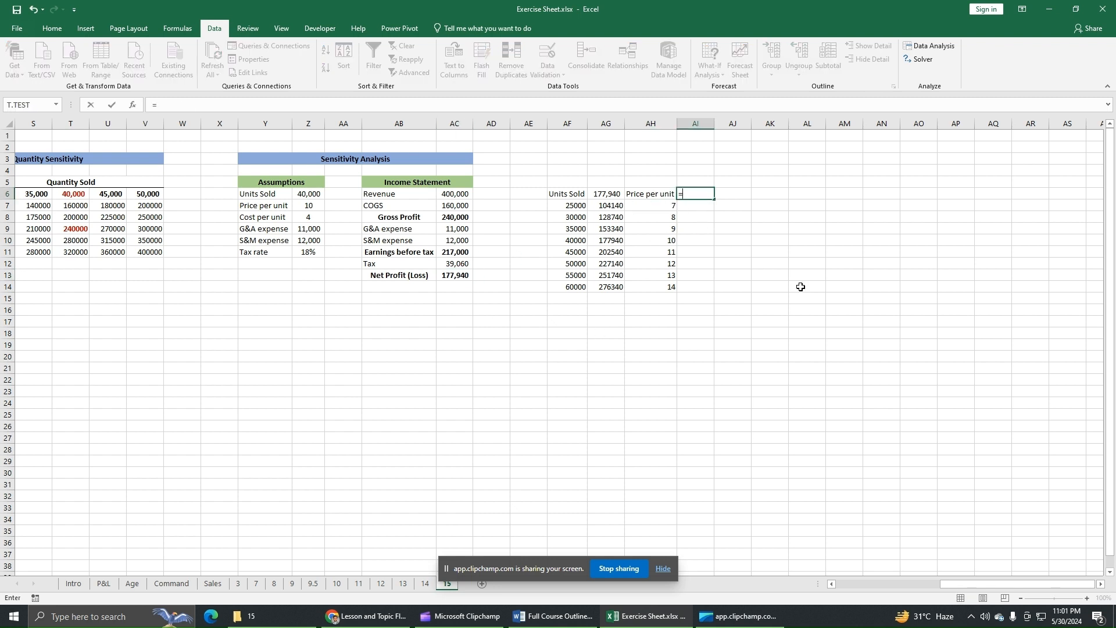
click(463, 277)
key(Return)
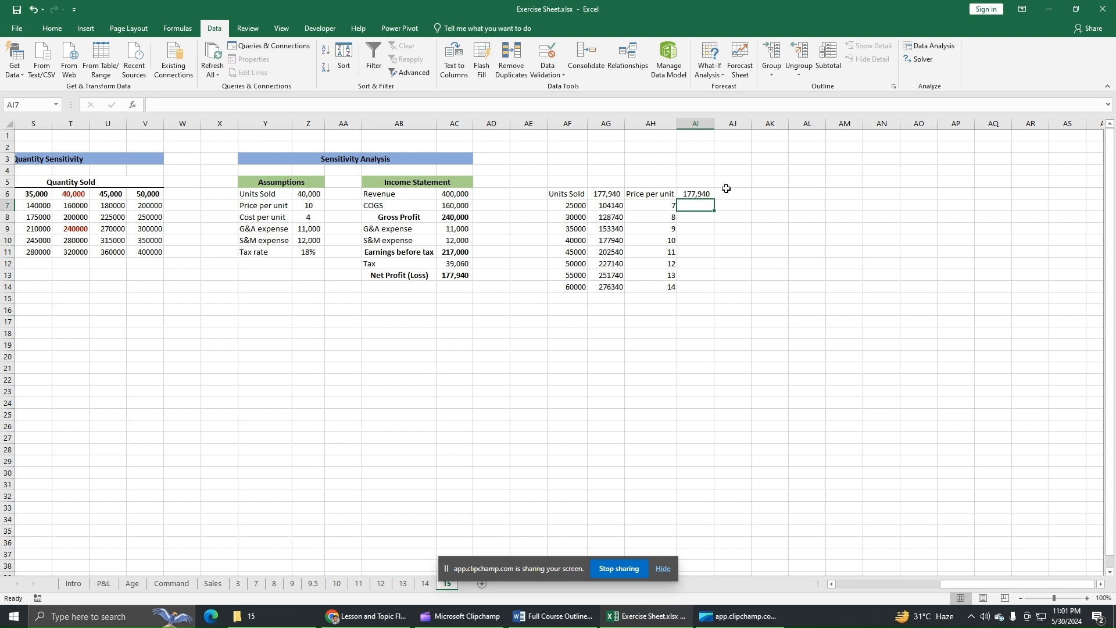
Create a one-variable data table over AH6:AI14 with the price per unit assumption in Z7 as the column input cell.
drag(657, 194, 695, 286)
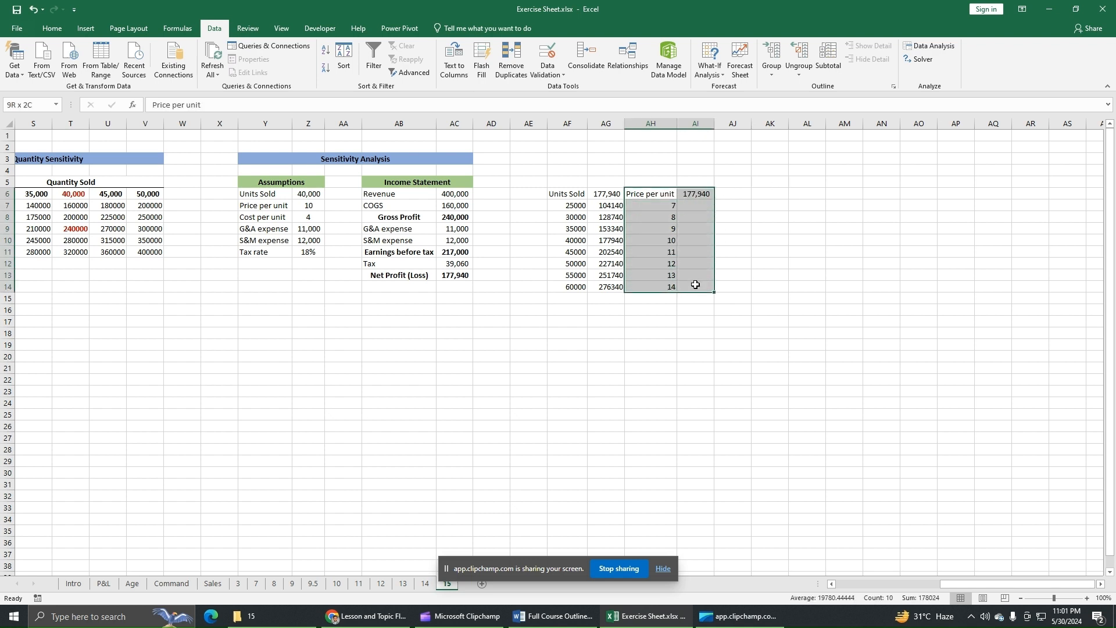
click(717, 74)
click(734, 115)
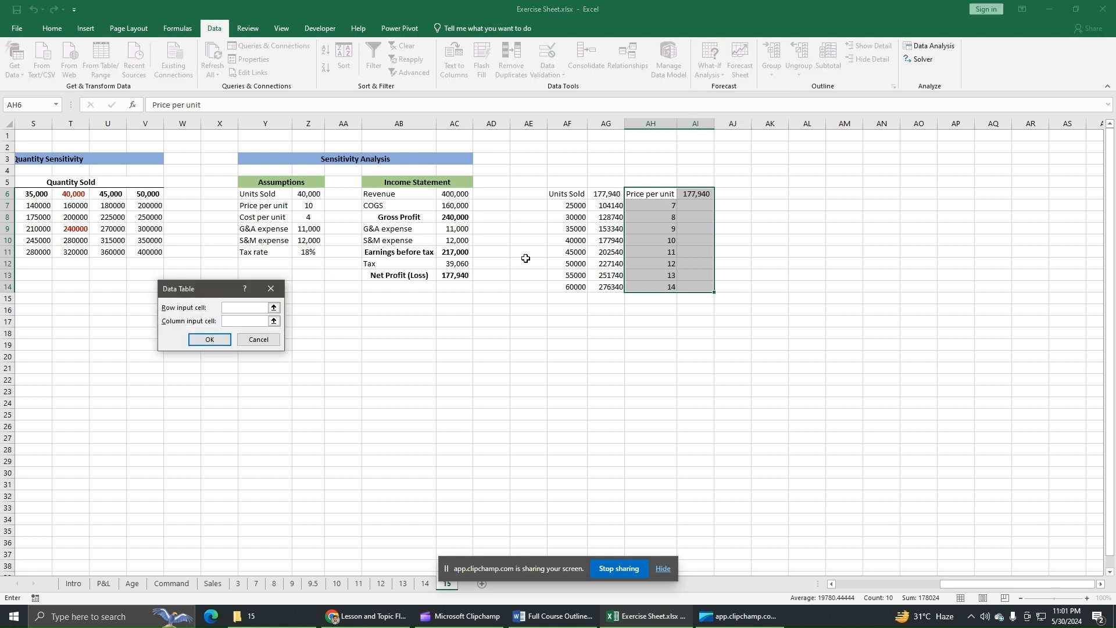
click(235, 320)
click(249, 322)
click(311, 208)
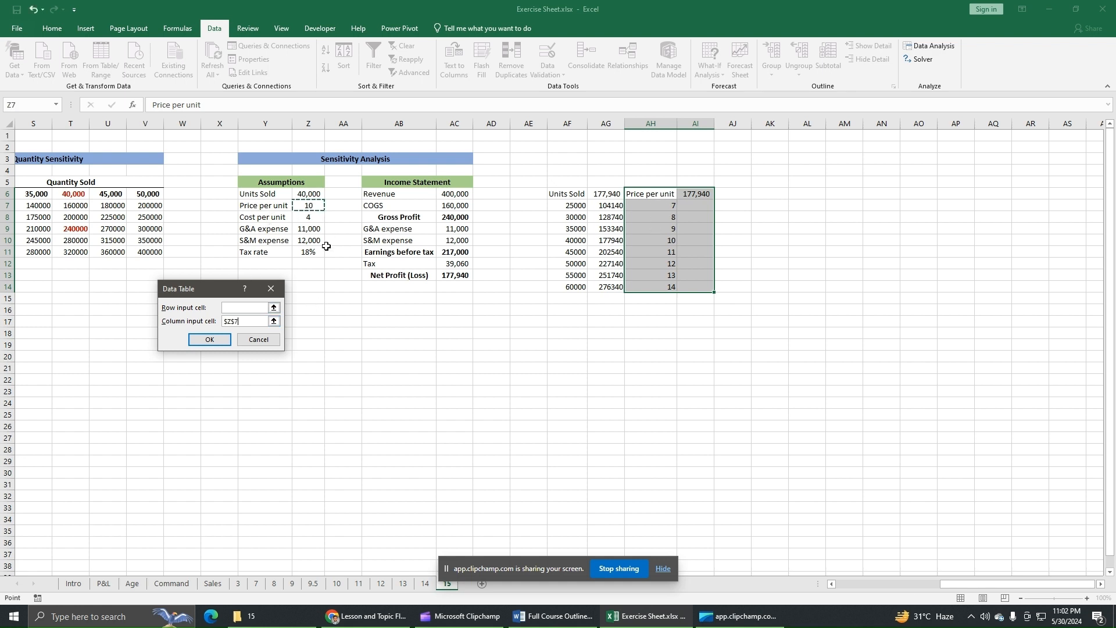
click(209, 340)
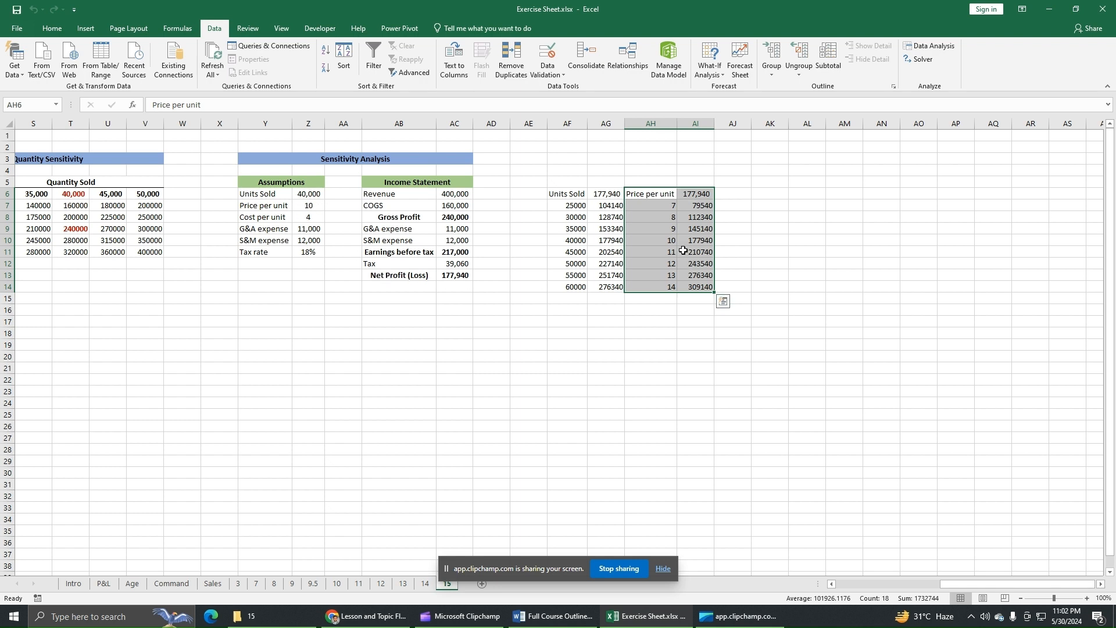
drag(665, 240, 701, 240)
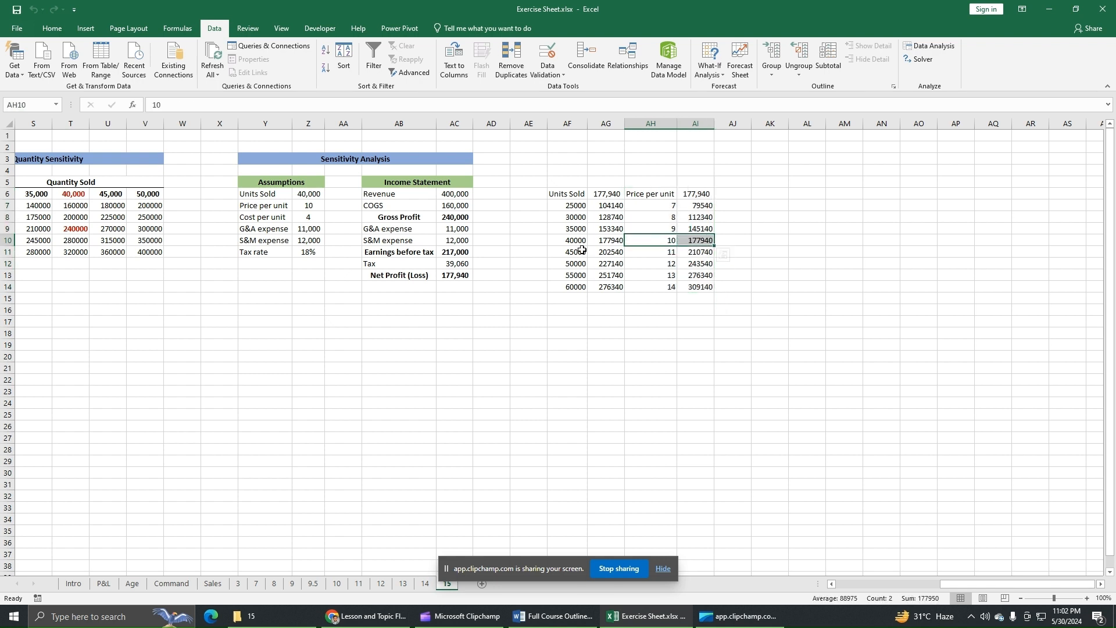
drag(575, 240, 698, 240)
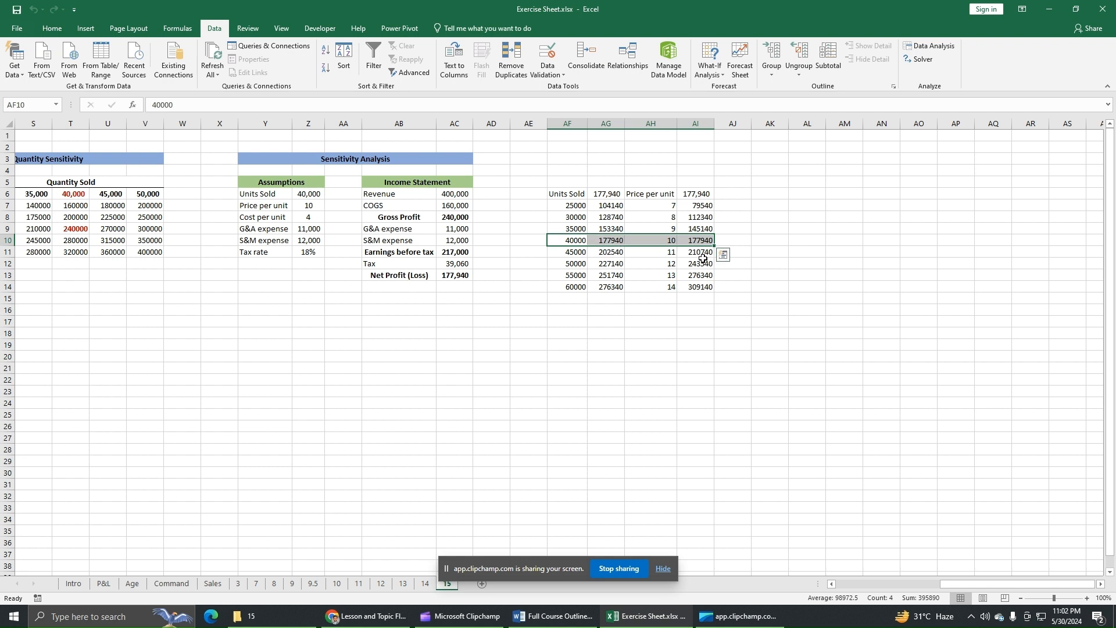
Place a copy of the Cost per unit label from Y8 in cell AJ6 and autofit column AJ.
click(739, 197)
click(285, 218)
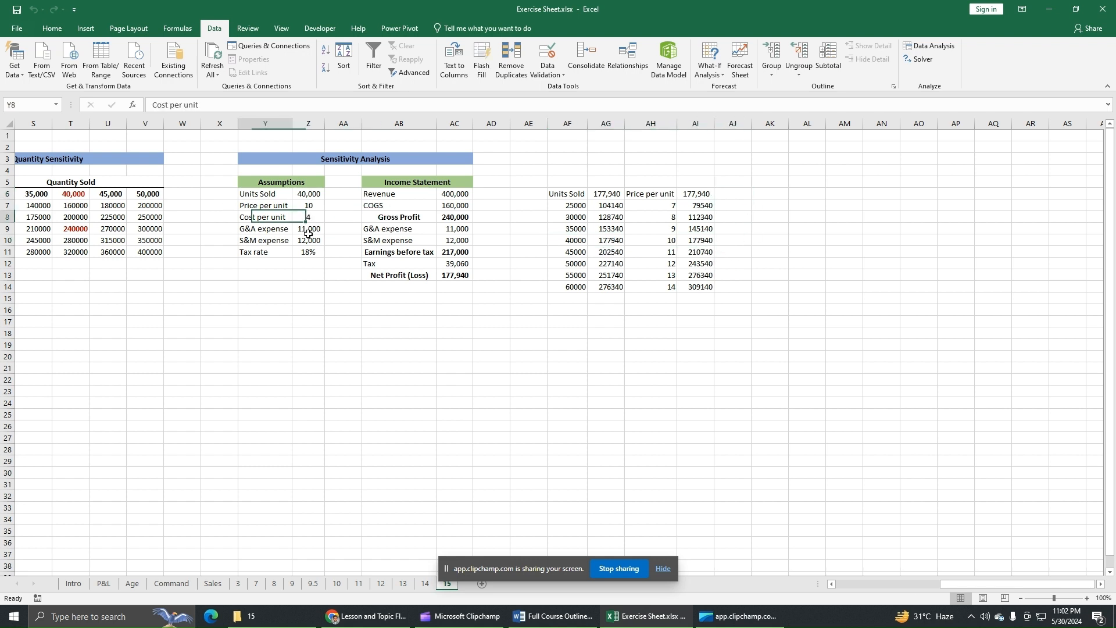
key(ctrl+c)
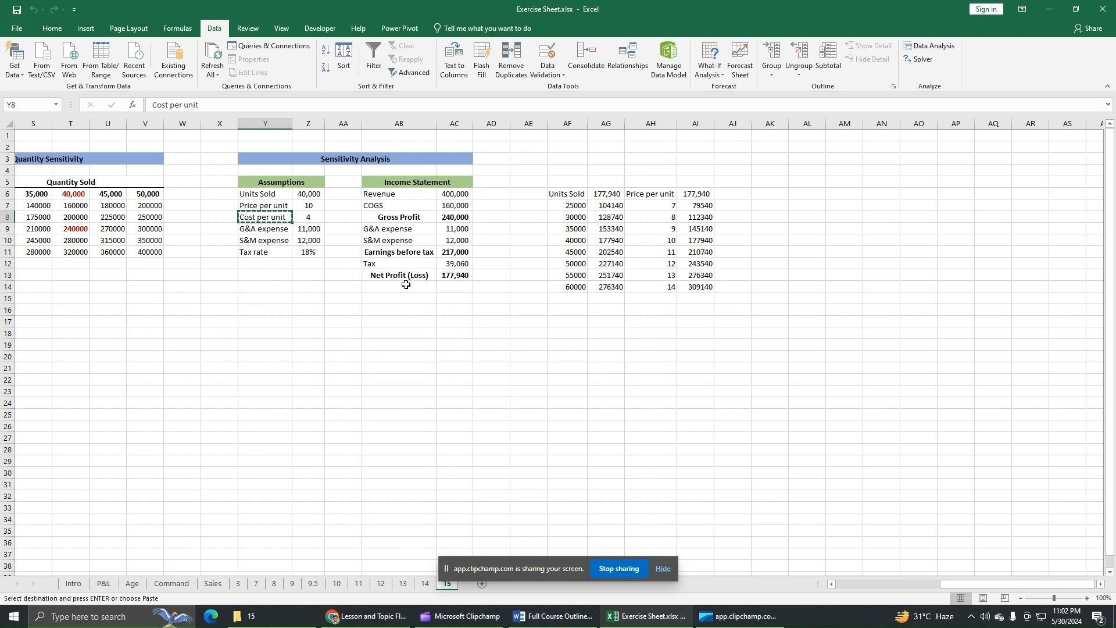
click(733, 196)
key(ctrl+v)
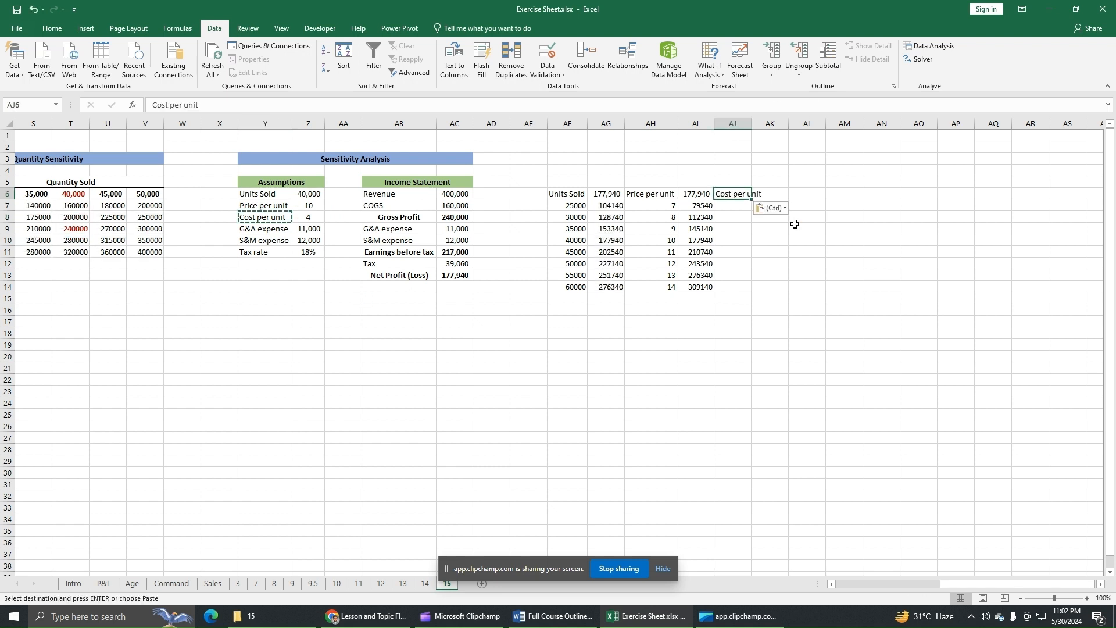
double_click(754, 120)
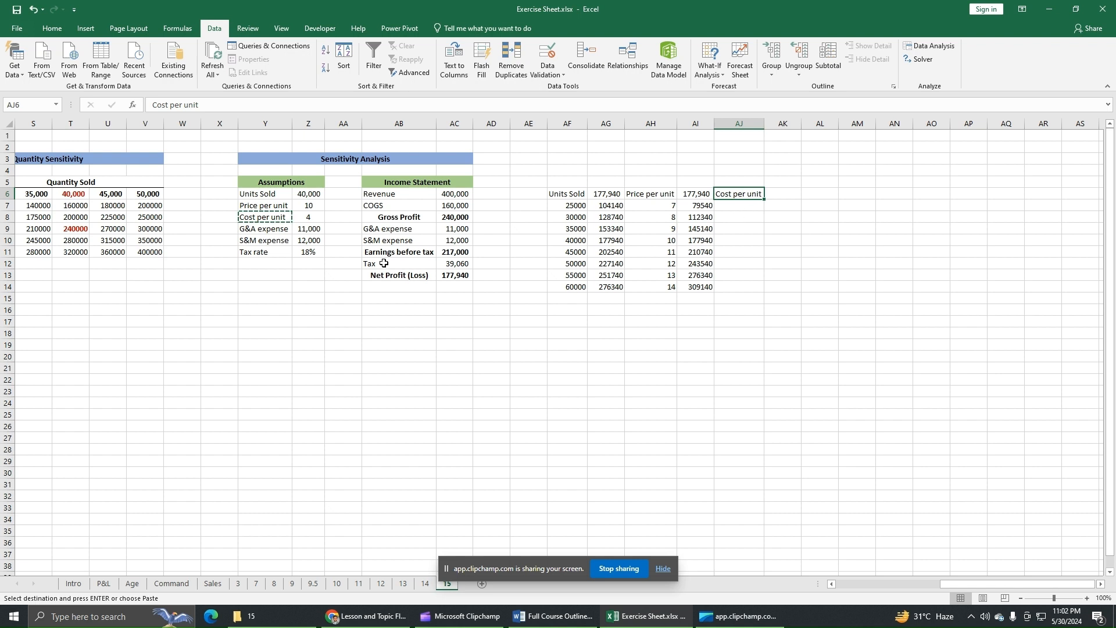
Fill the Cost per unit list upward from cell AJ10 to AJ7 with 4, 3.5, 3 and 2.5.
click(738, 241)
text(4)
key(Up)
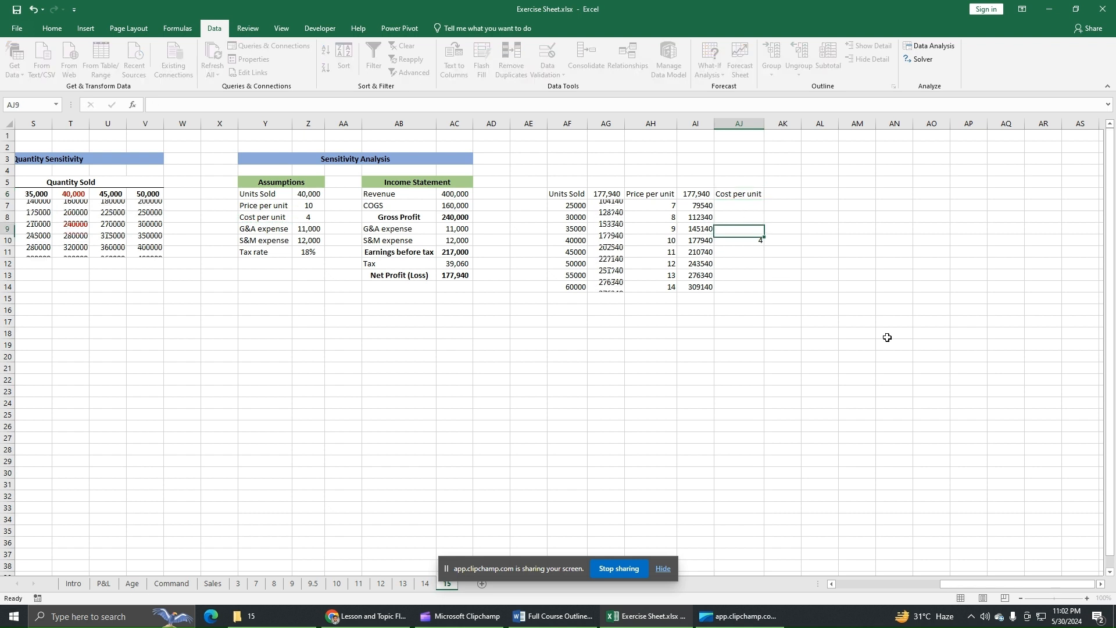
text(3.5)
key(Up)
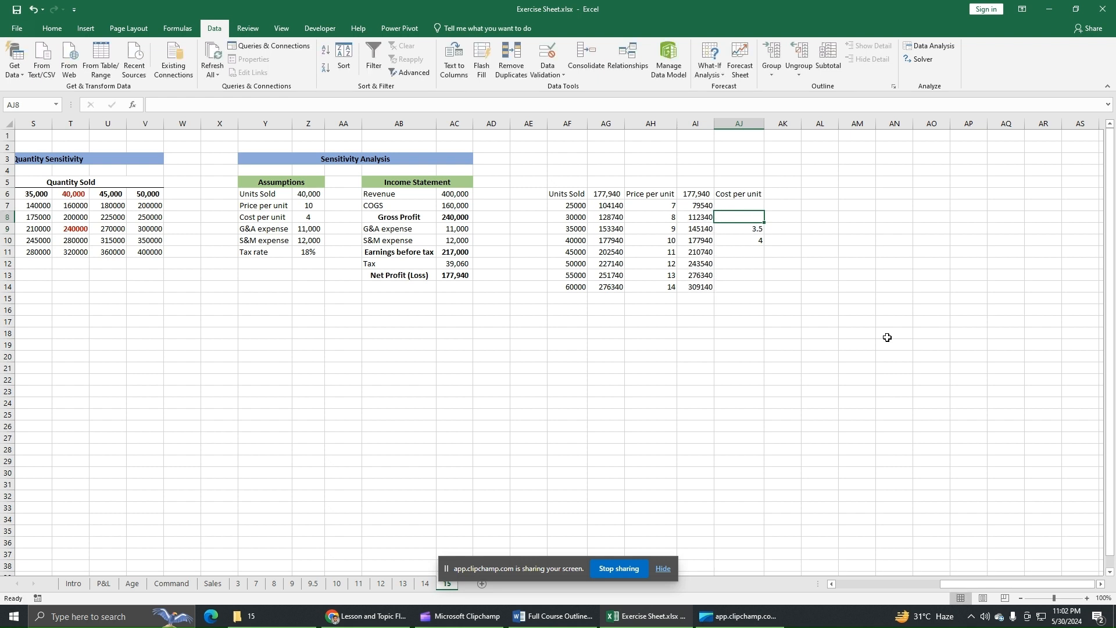
text(3)
key(Up)
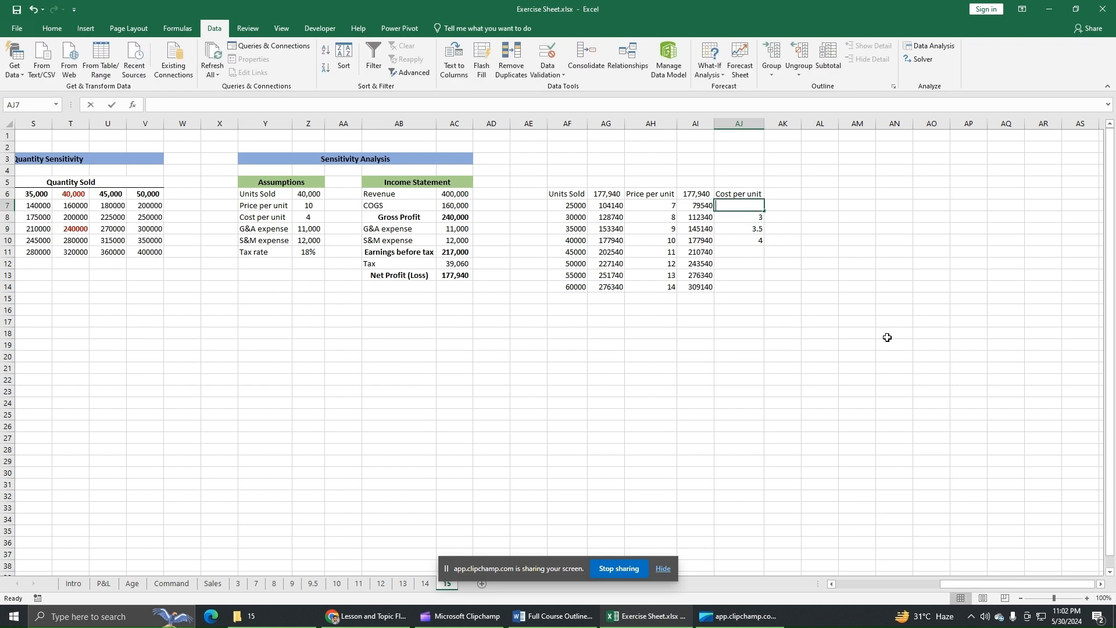
text(2.5)
key(Return)
Continue the Cost per unit list with 4.5, 5, 5.5 and 6 in cells AJ11 to AJ14.
key(Down)
key(Down)
key(Down)
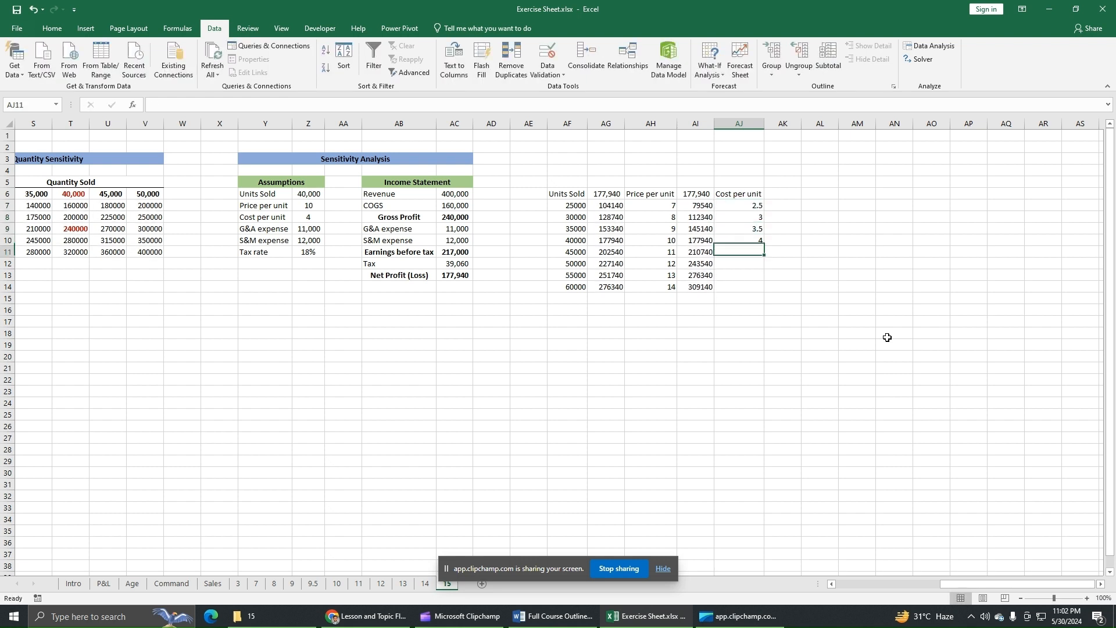
text(4.5)
key(Return)
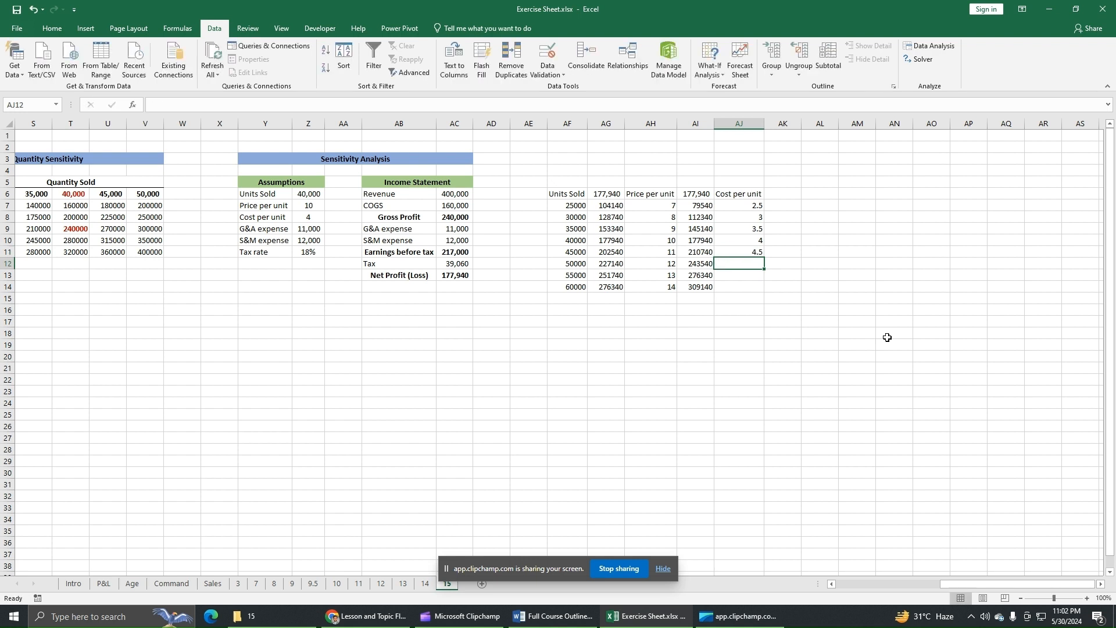
text(5)
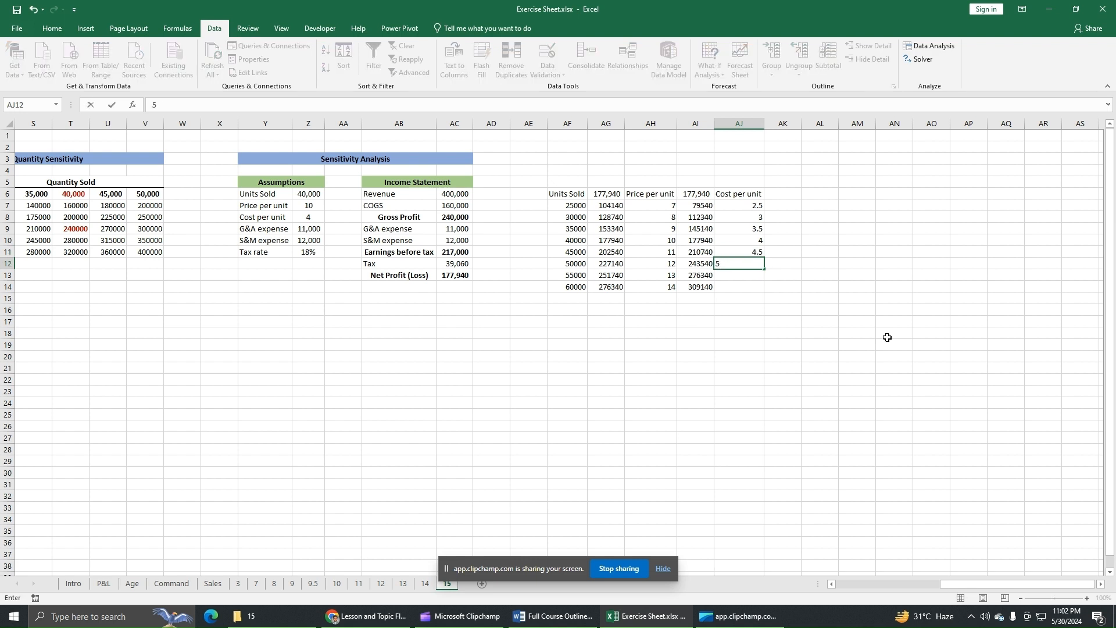
key(Return)
text(5.5)
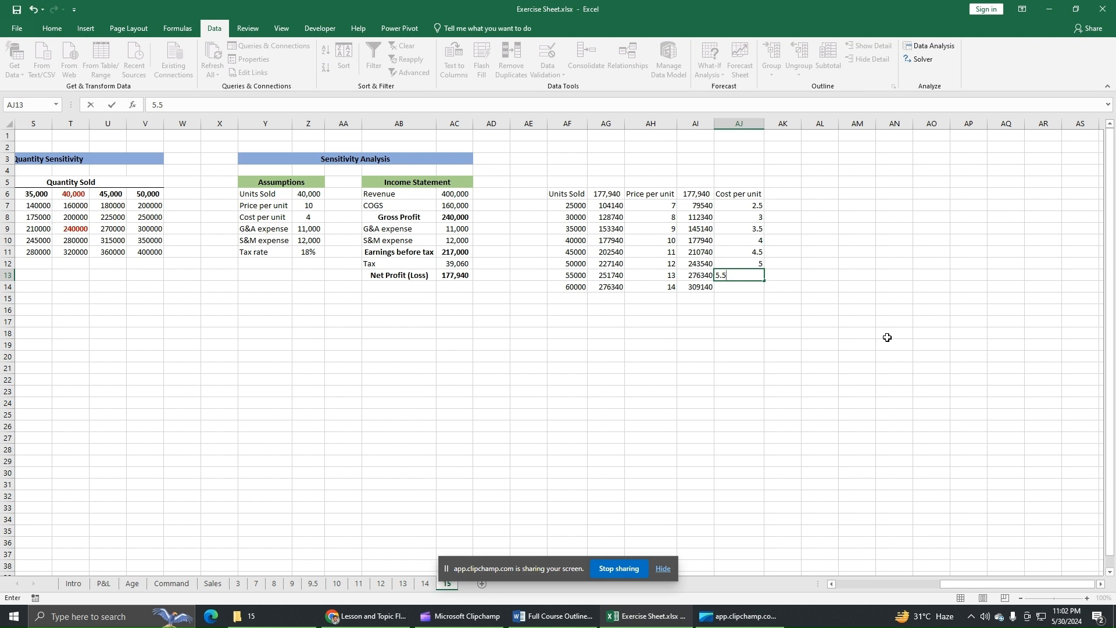
key(Return)
text(6)
key(Return)
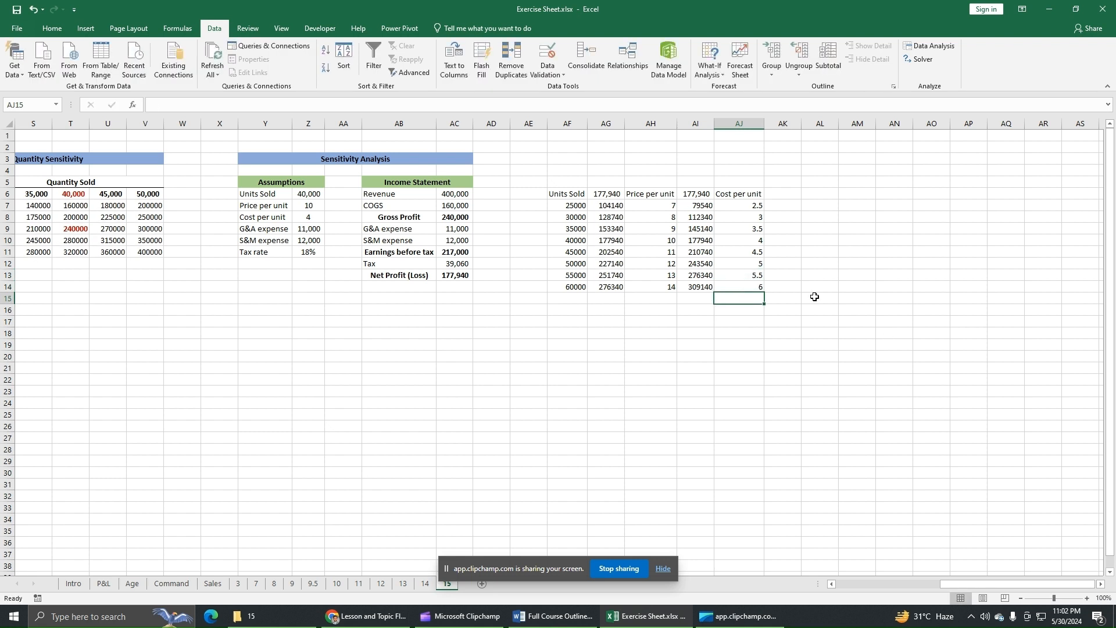
Link cell AK6 beside the Cost per unit heading to the gross profit in AC8.
click(788, 194)
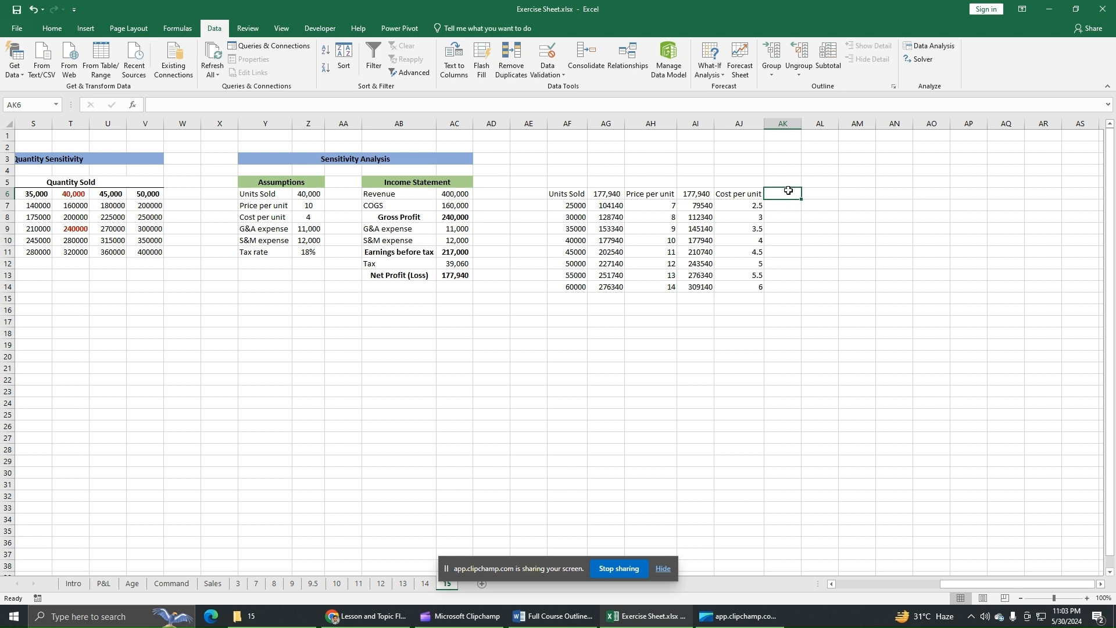
text(=)
click(463, 222)
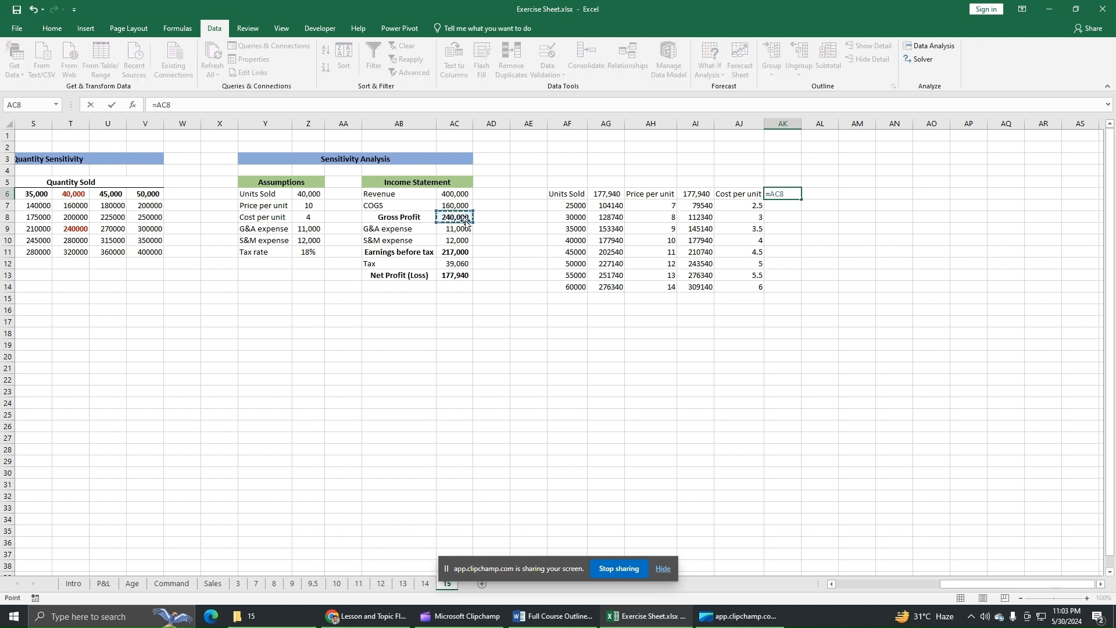
key(Return)
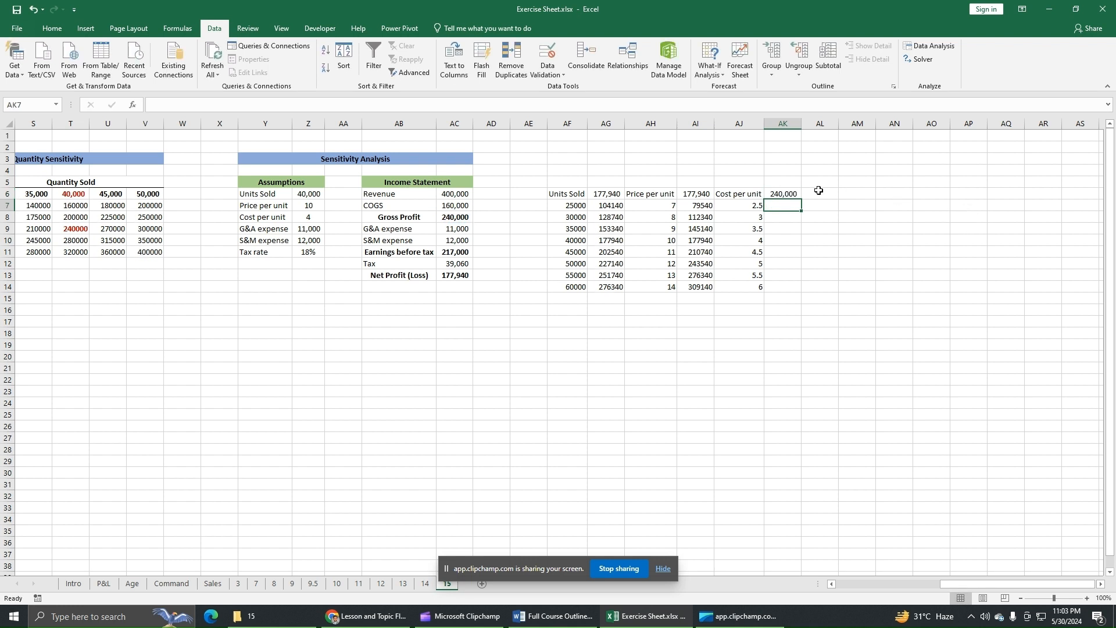
Create a one-variable data table over AJ6:AK14 with the cost per unit assumption in Z8 as the column input cell.
drag(744, 195, 792, 286)
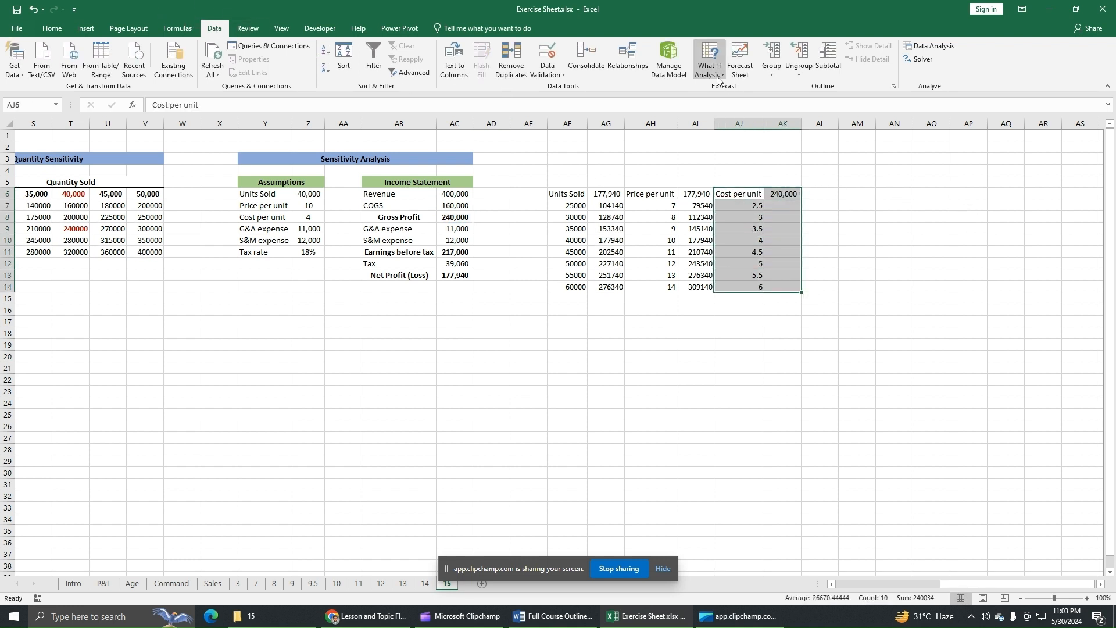
click(711, 65)
click(736, 114)
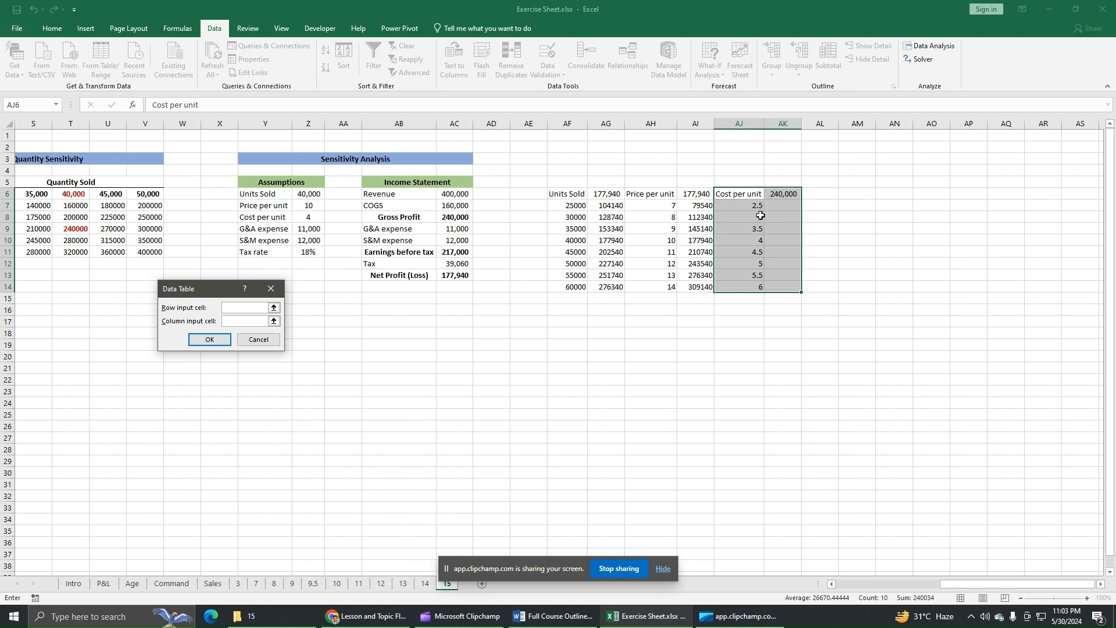
click(244, 321)
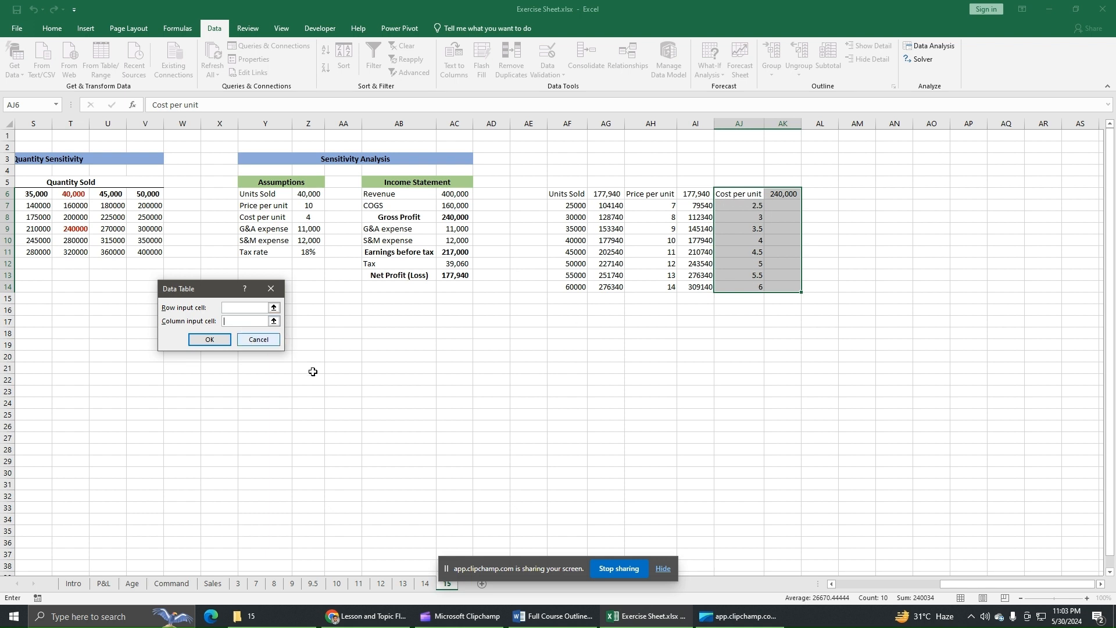
click(313, 217)
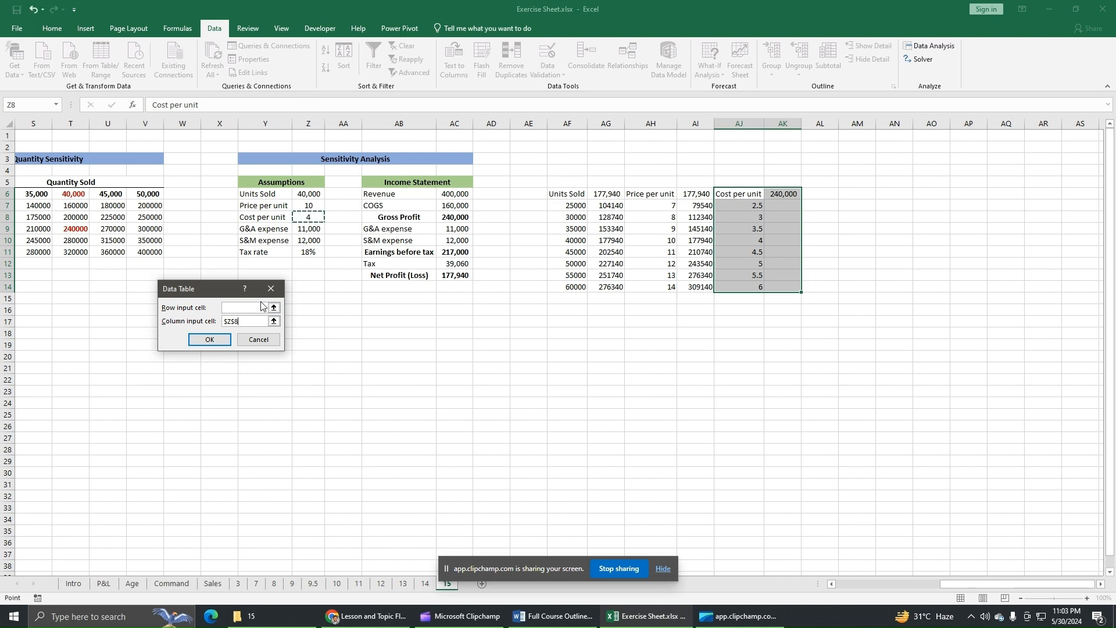
click(209, 339)
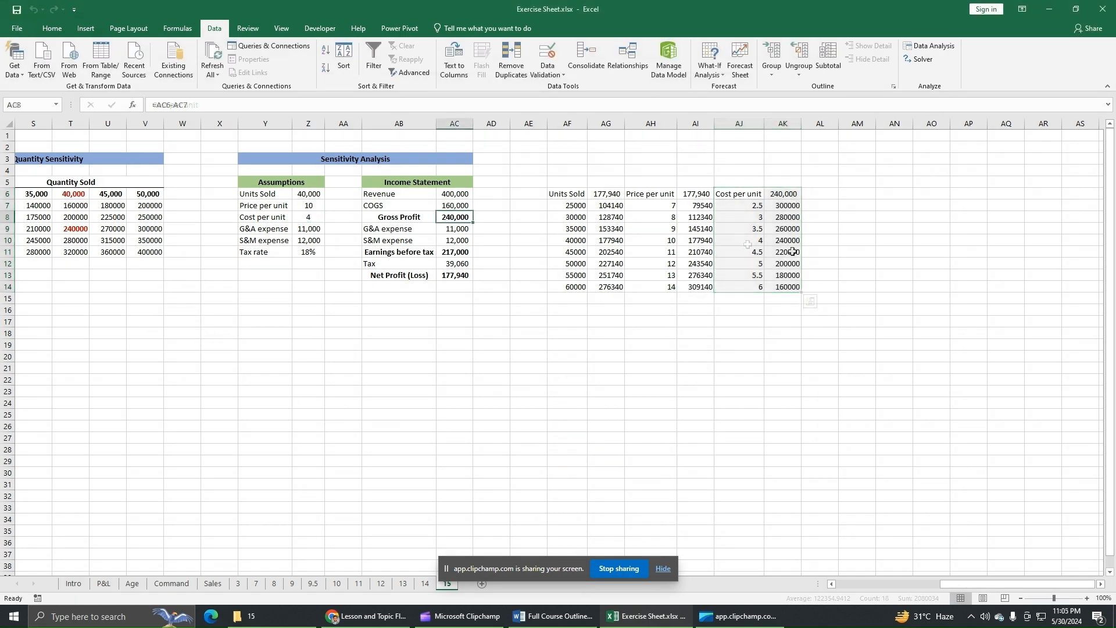
drag(575, 240, 794, 240)
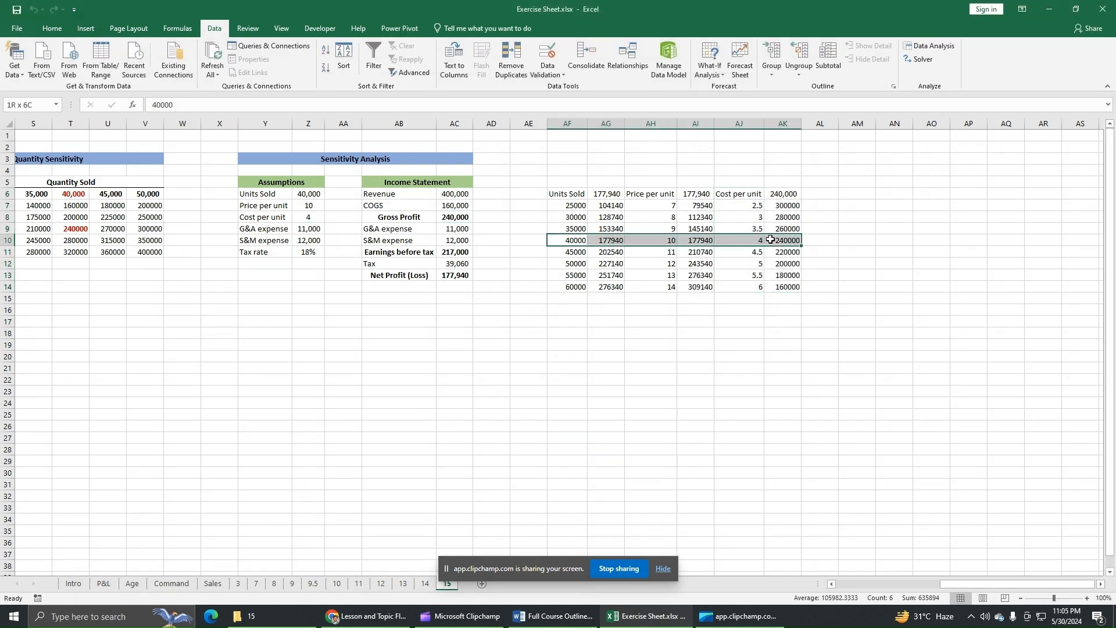
Add the heading Net income in cells AG5 and AI5 and the heading Gross Profit in AK5.
click(610, 185)
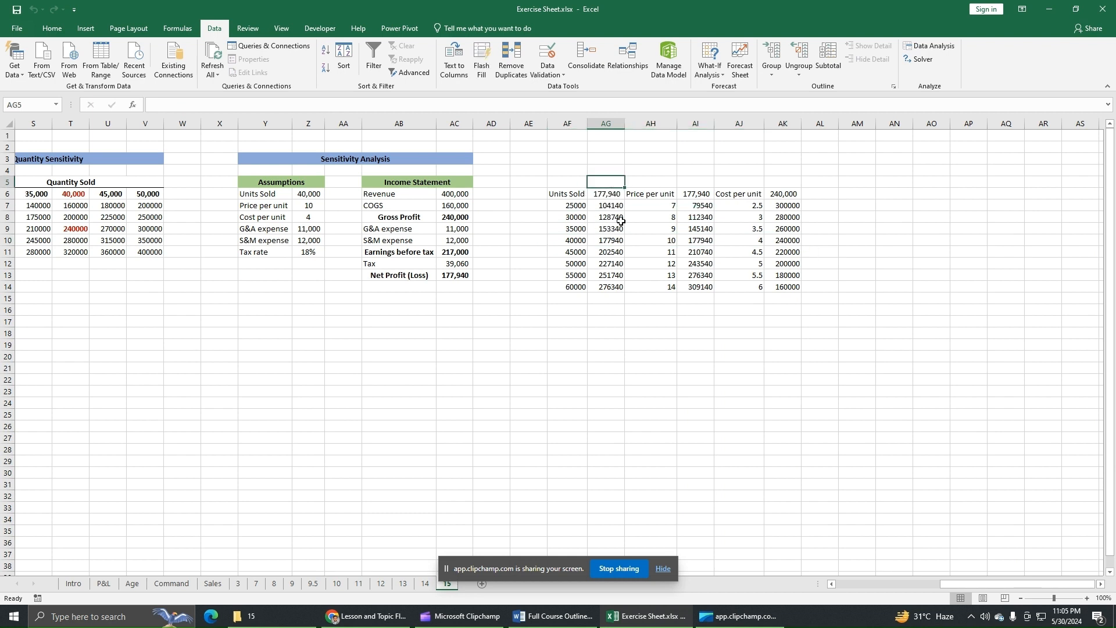
text(Net in)
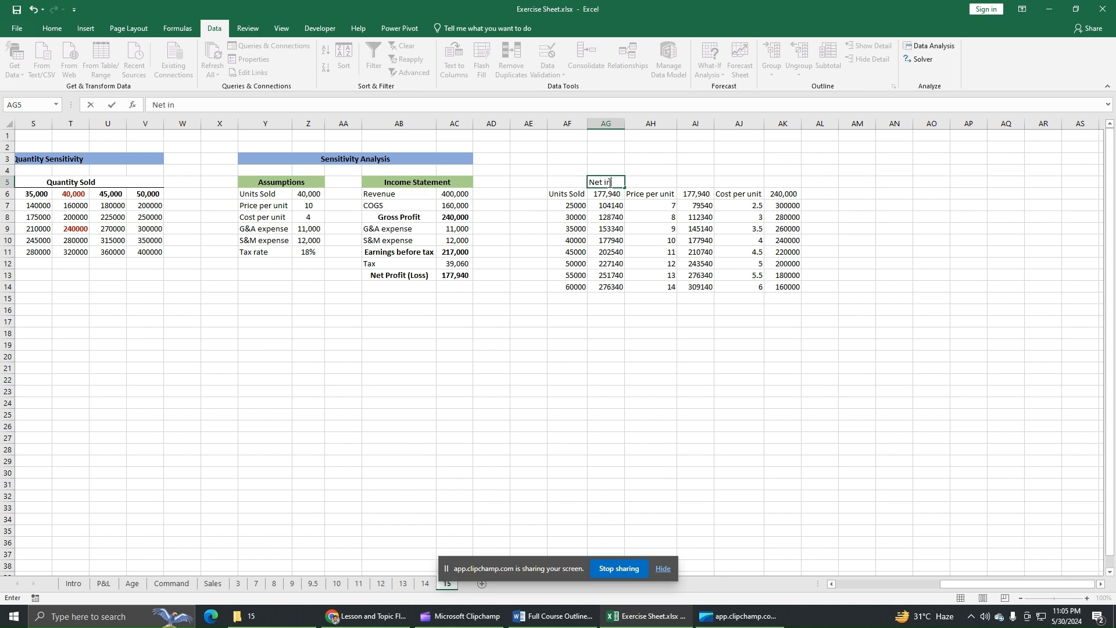
key(Tab)
key(Tab)
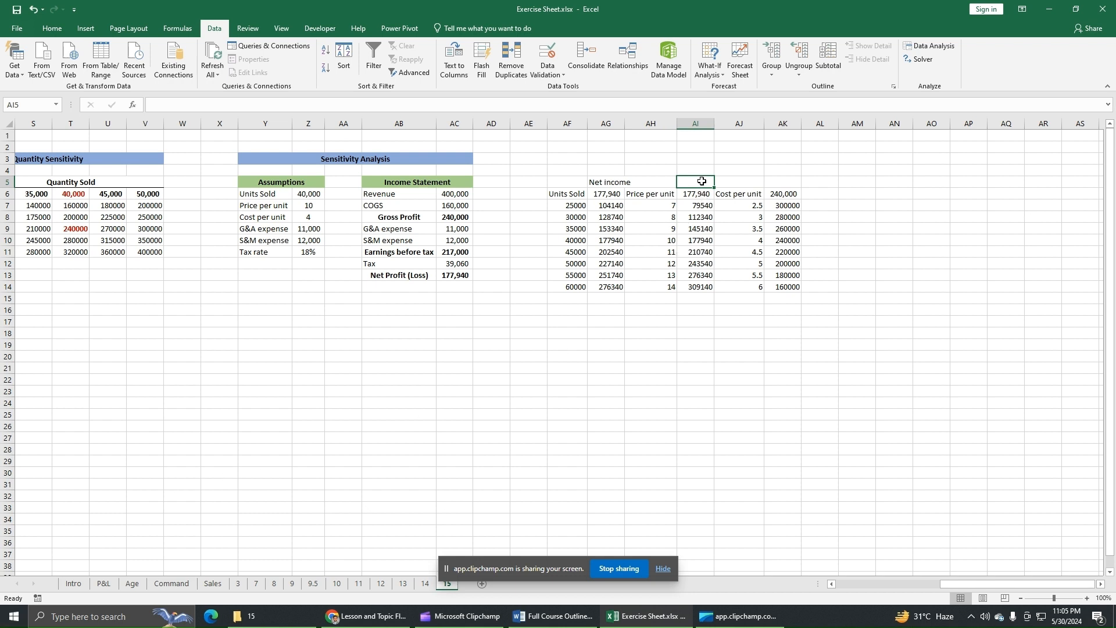
text(Net income)
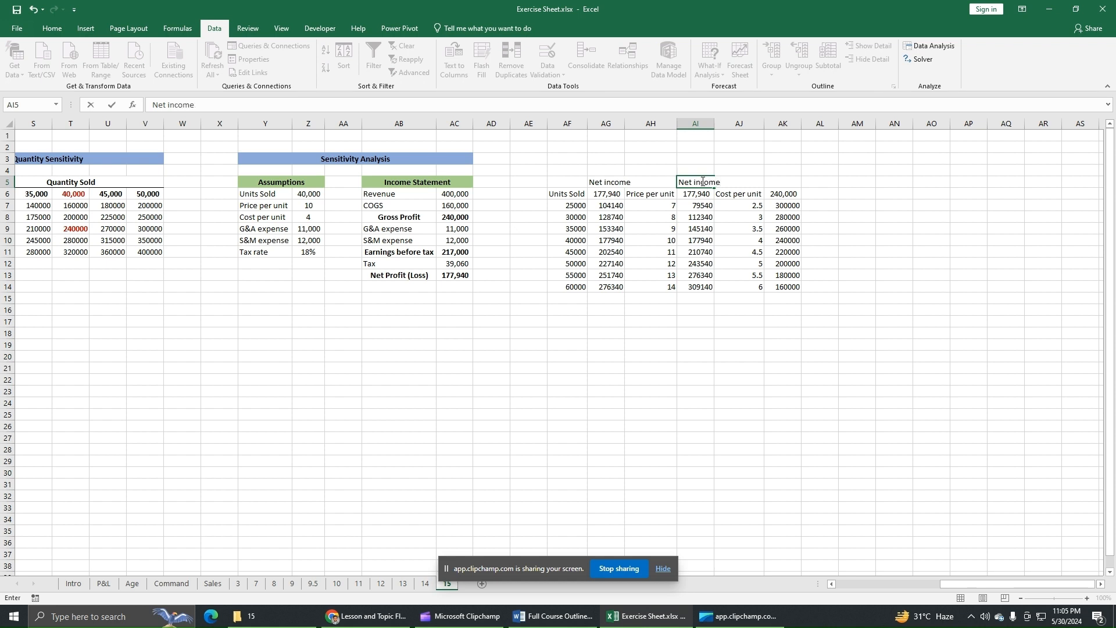
key(Tab)
key(Tab)
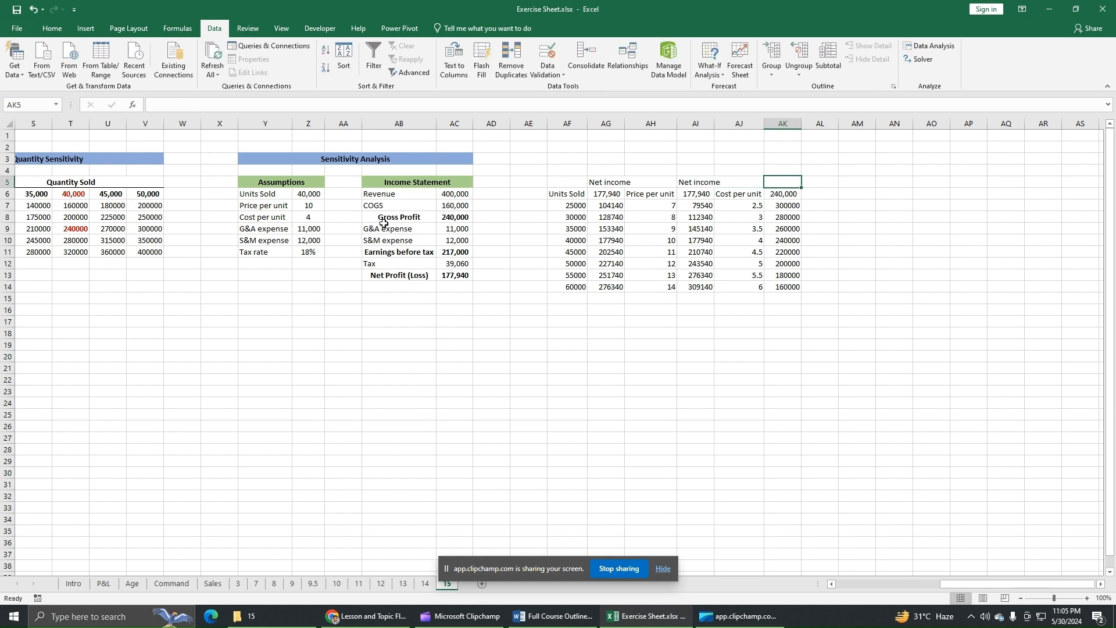
text(Gross Profit)
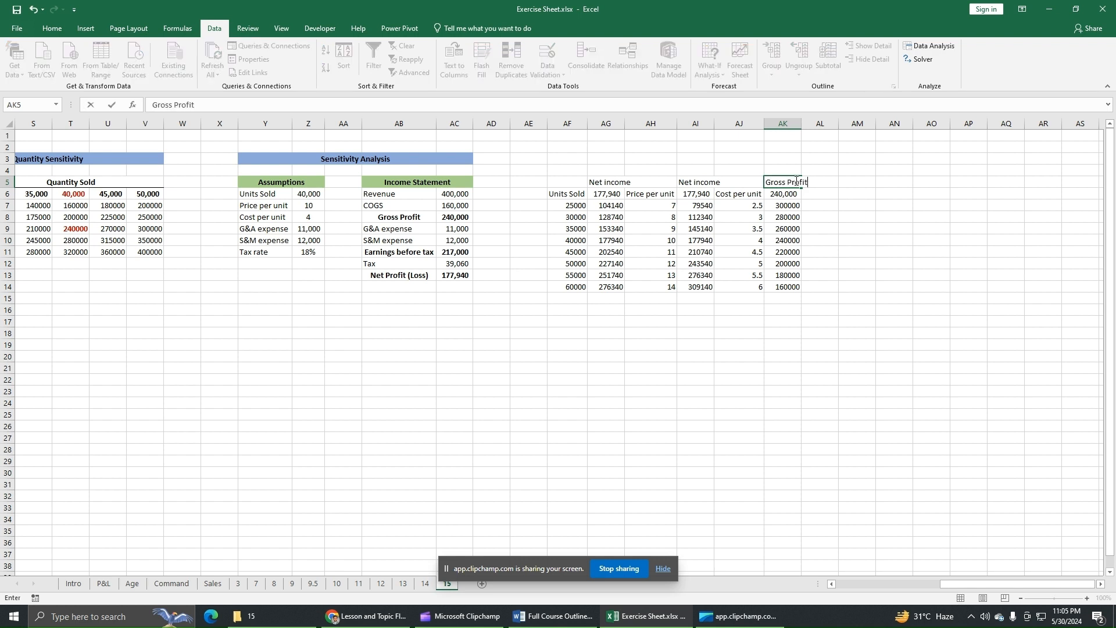
key(Return)
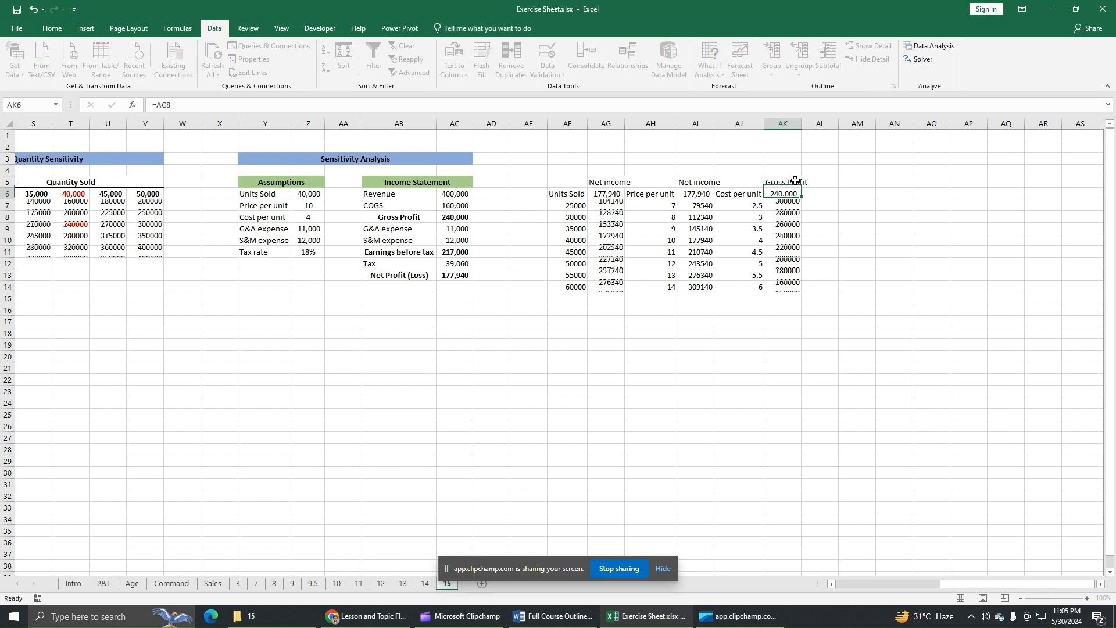
Autofit the widths of columns AG to AK to their contents.
drag(606, 124, 780, 126)
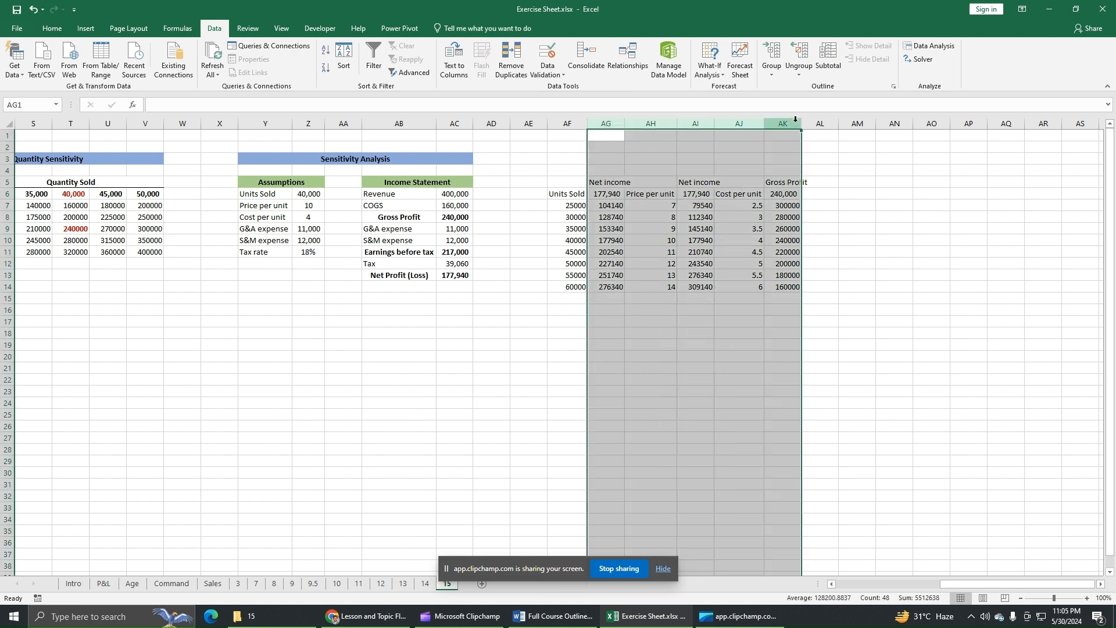
double_click(800, 124)
click(873, 216)
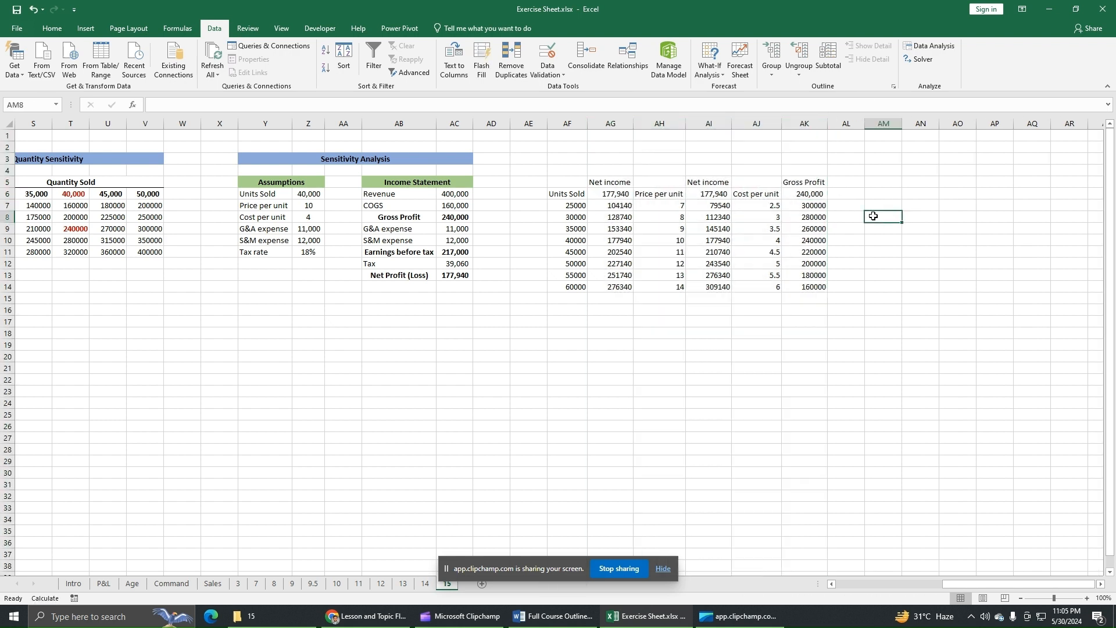
Examine the base-case values in row 10 of the three data tables against the assumptions and income statement.
click(581, 244)
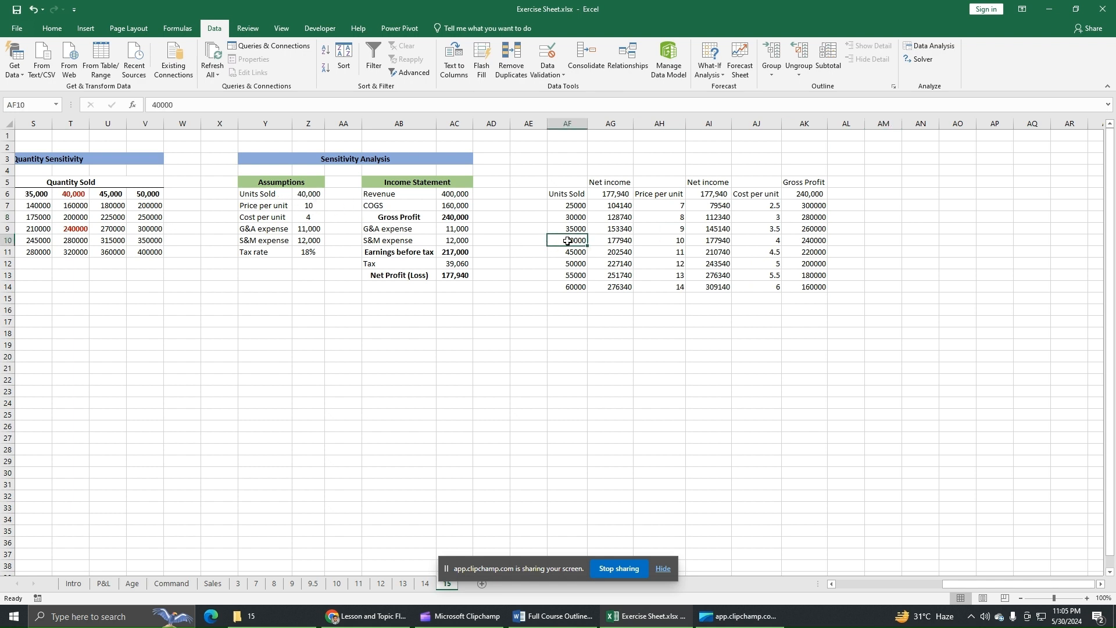
click(622, 242)
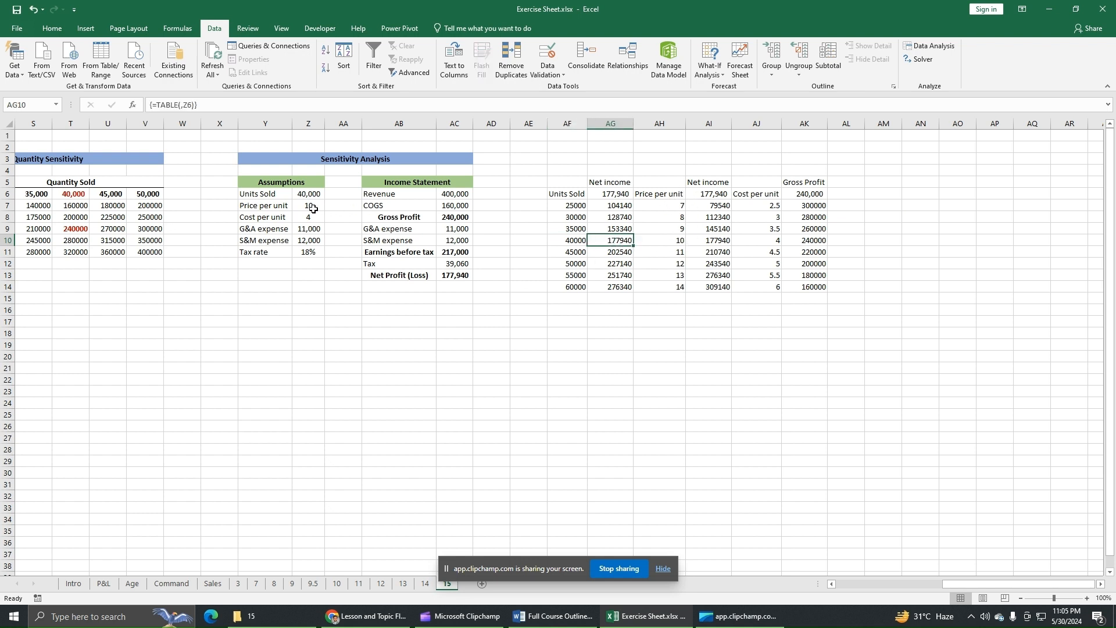
click(681, 241)
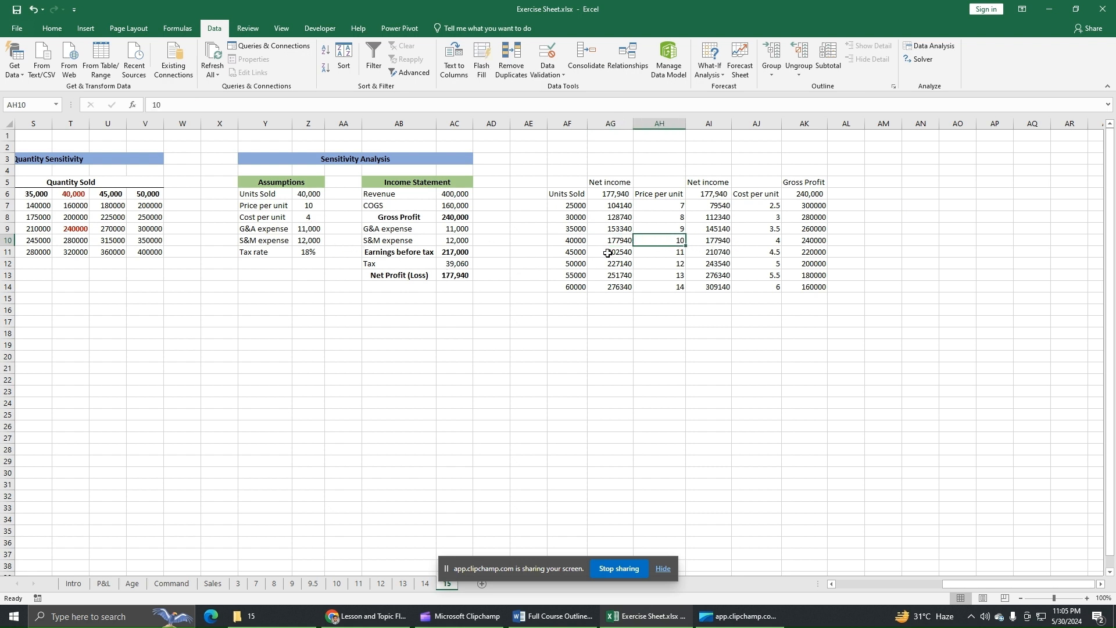
click(755, 241)
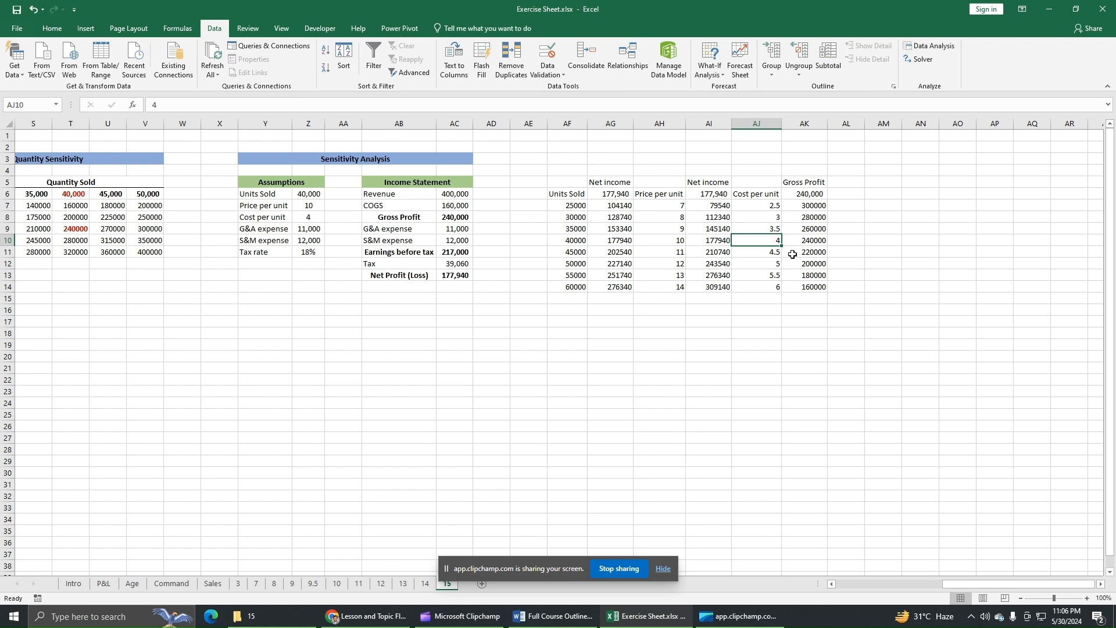
click(818, 240)
drag(777, 240, 808, 241)
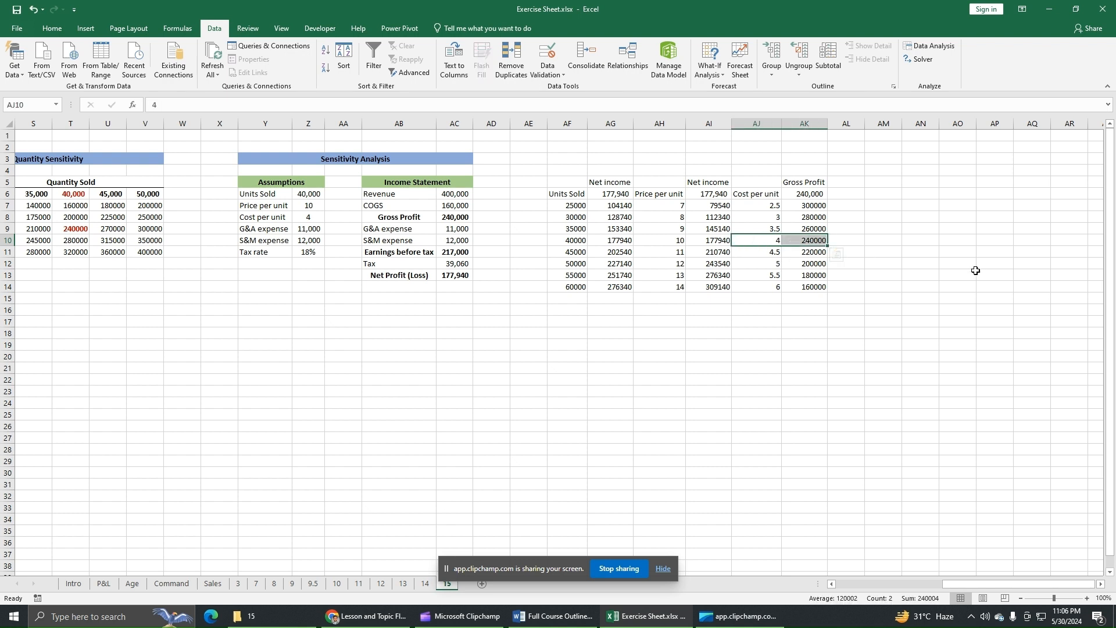
click(970, 272)
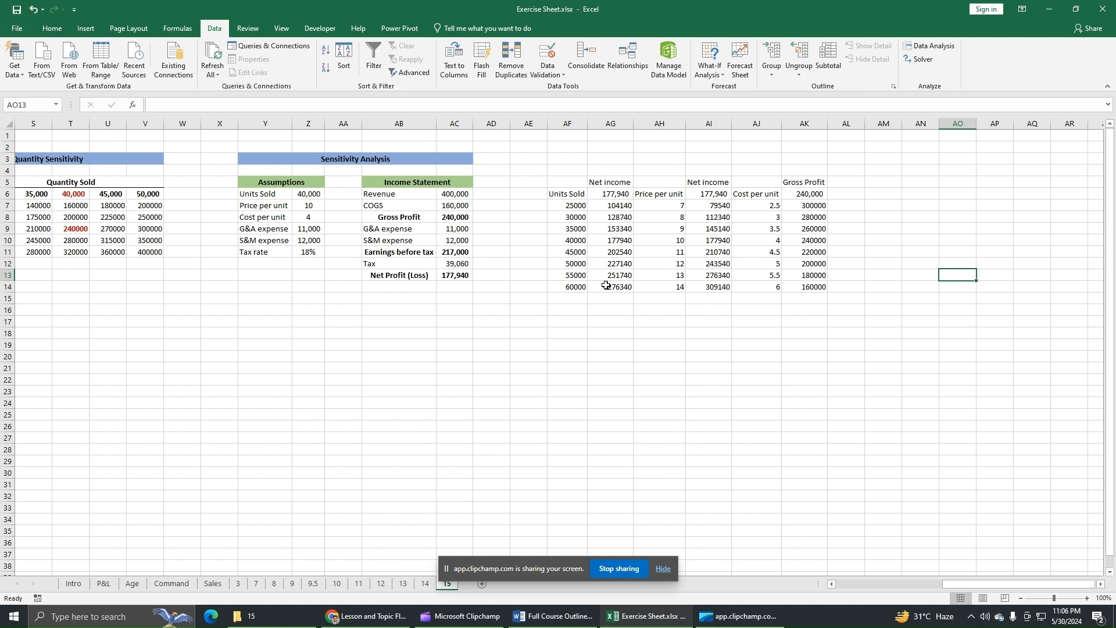
click(772, 314)
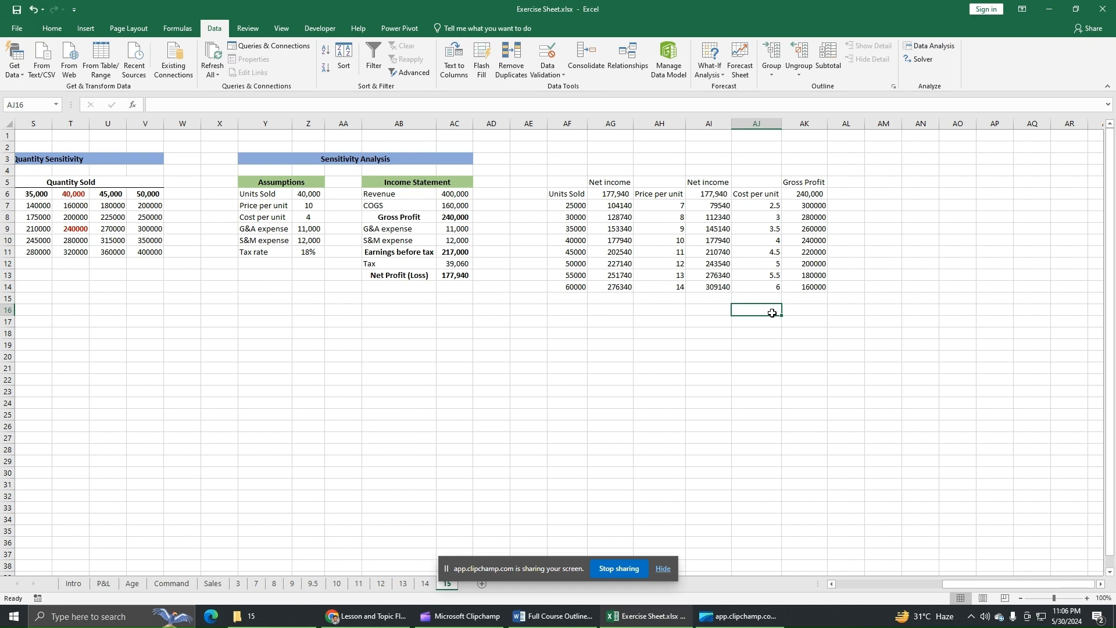